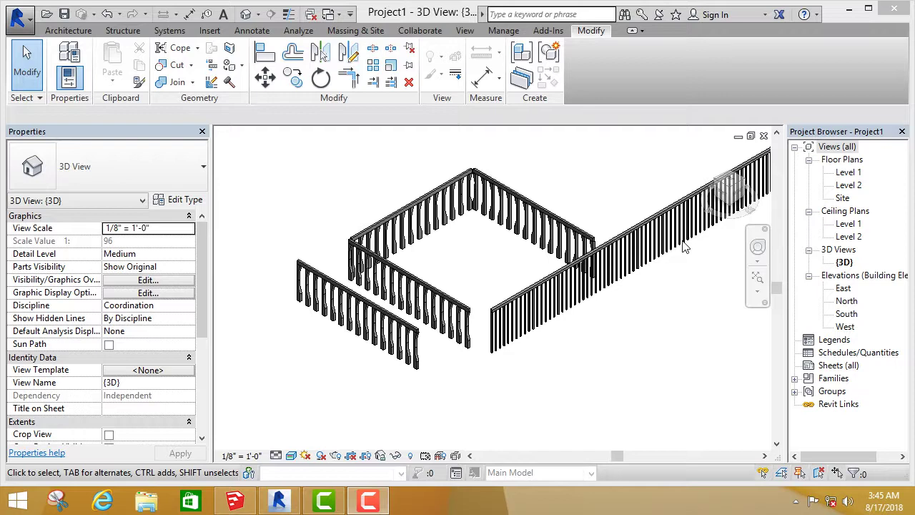
# Create a new family (Family2) from the Baluster-Post family template.
pyautogui.click(19, 18)
pyautogui.moveTo(82, 65)
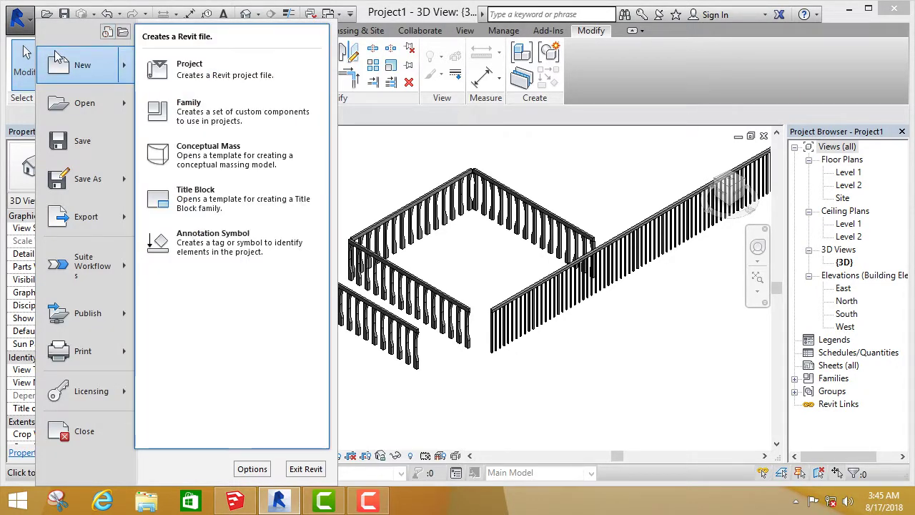
pyautogui.click(188, 107)
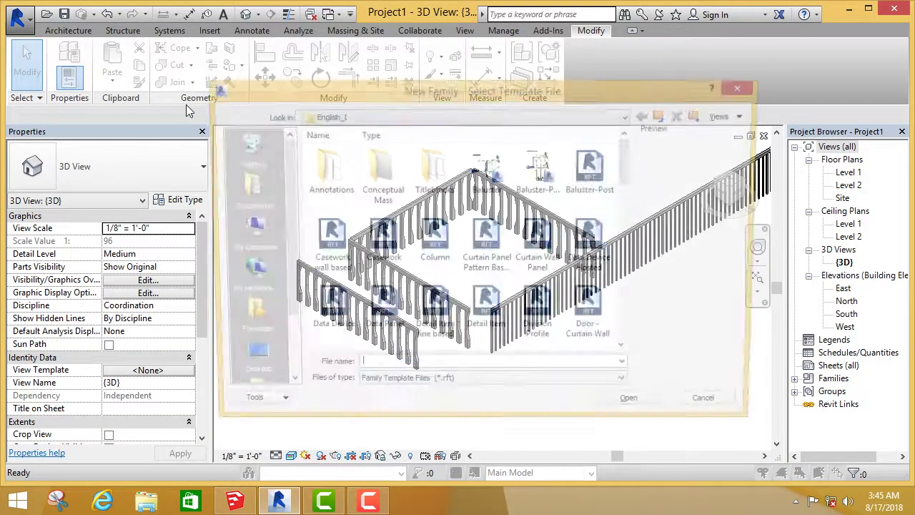
pyautogui.click(604, 189)
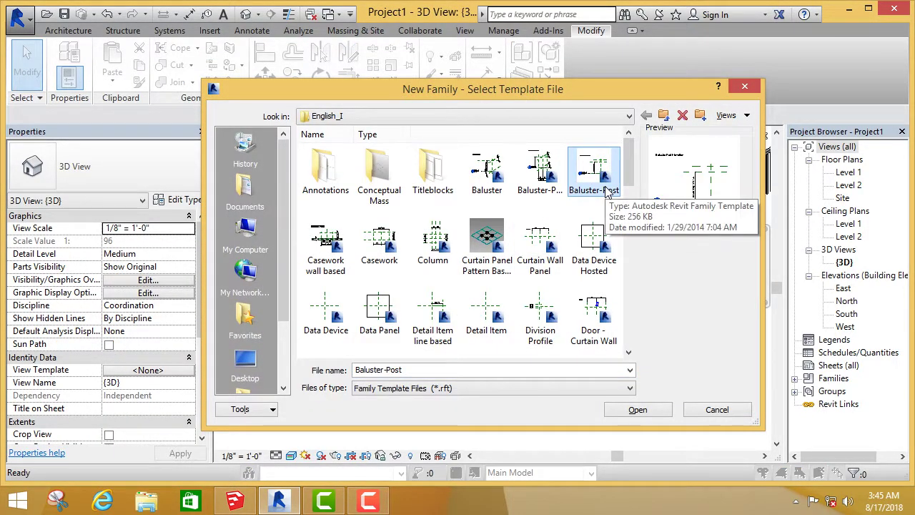
pyautogui.click(638, 409)
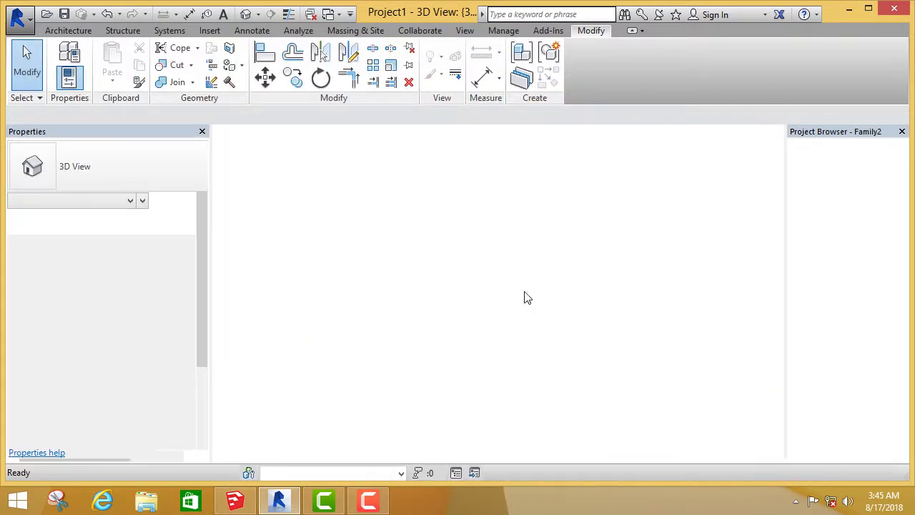
# Expand Views (all), Floor Plans, Ceiling Plans, 3D Views and Elevations in the Project Browser.
pyautogui.scroll(2, 649, 372)
pyautogui.scroll(-2, 649, 357)
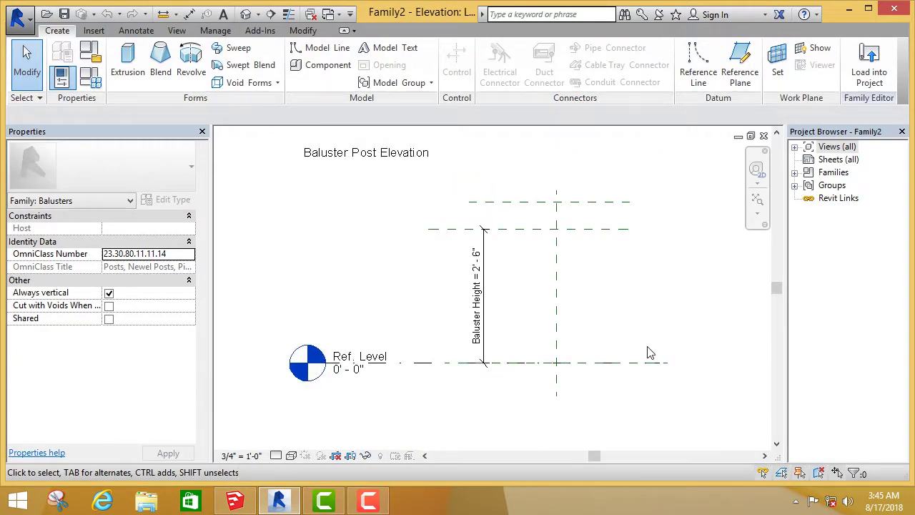
pyautogui.scroll(2, 649, 353)
pyautogui.scroll(-2, 570, 365)
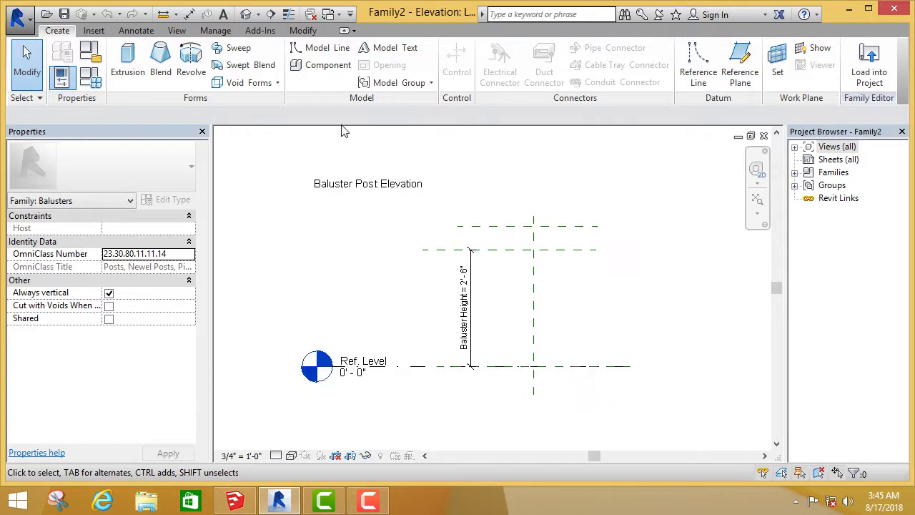
pyautogui.click(795, 146)
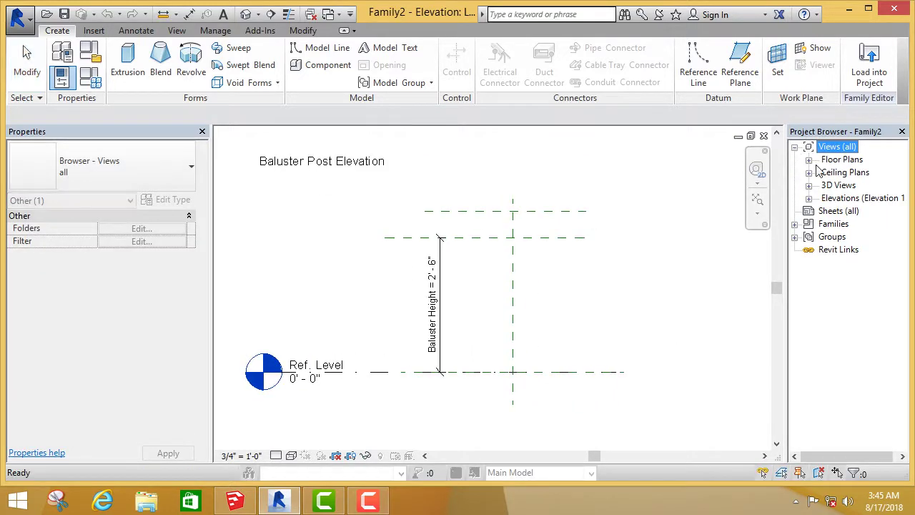
pyautogui.click(808, 159)
pyautogui.click(846, 185)
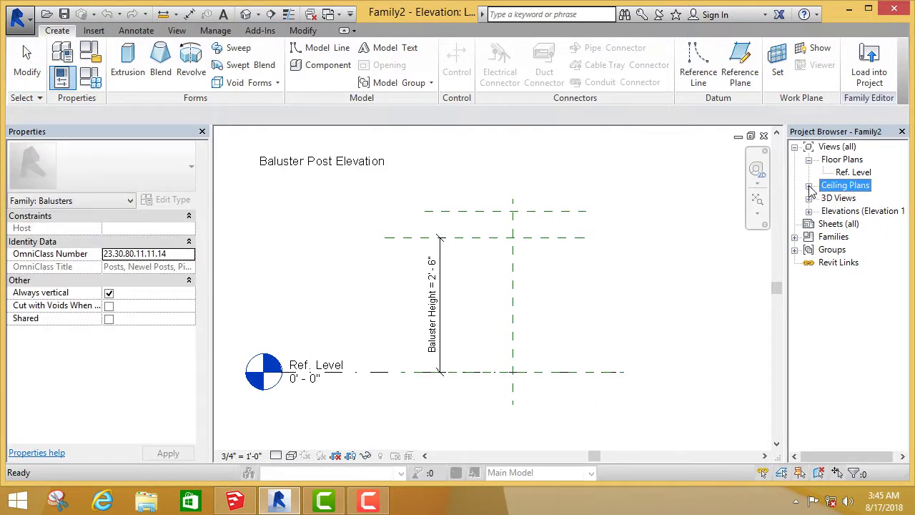
pyautogui.click(808, 185)
pyautogui.click(809, 211)
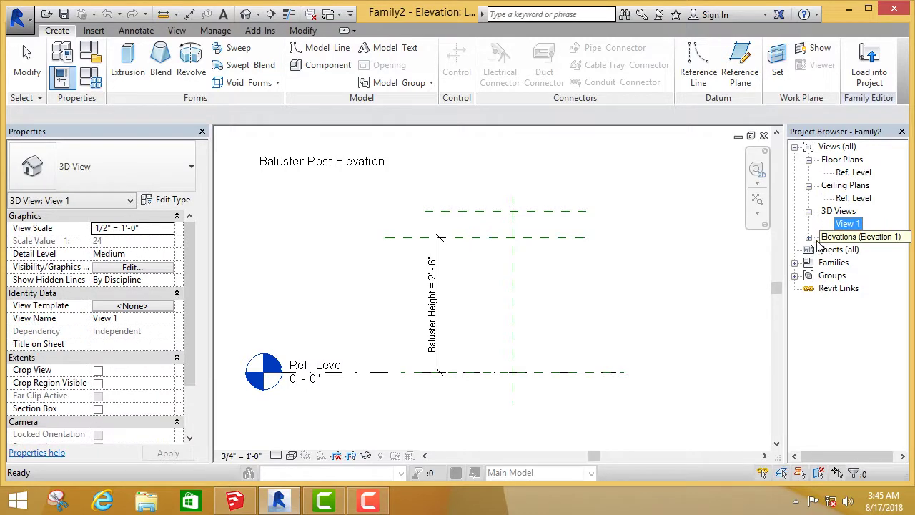
pyautogui.click(808, 236)
pyautogui.click(844, 250)
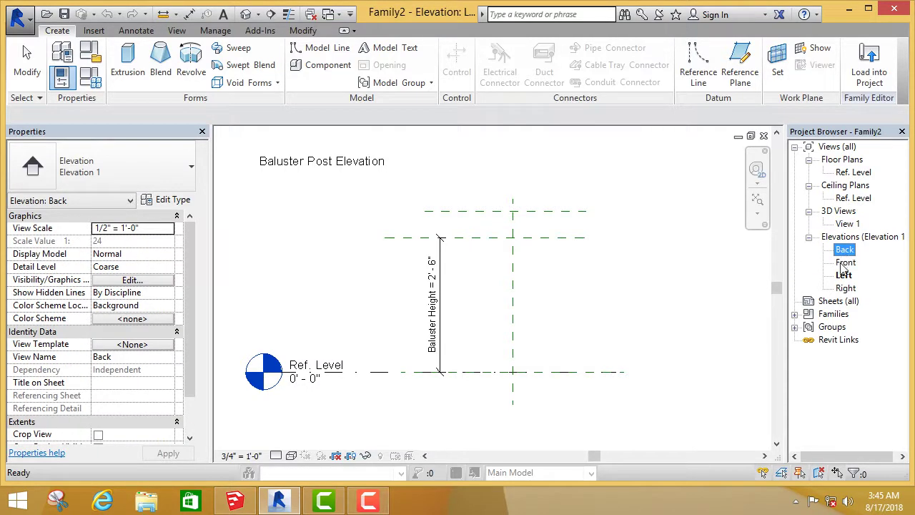
# Look through the Front, Left and Right elevations, ending on the Front elevation.
pyautogui.doubleClick(845, 263)
pyautogui.doubleClick(844, 275)
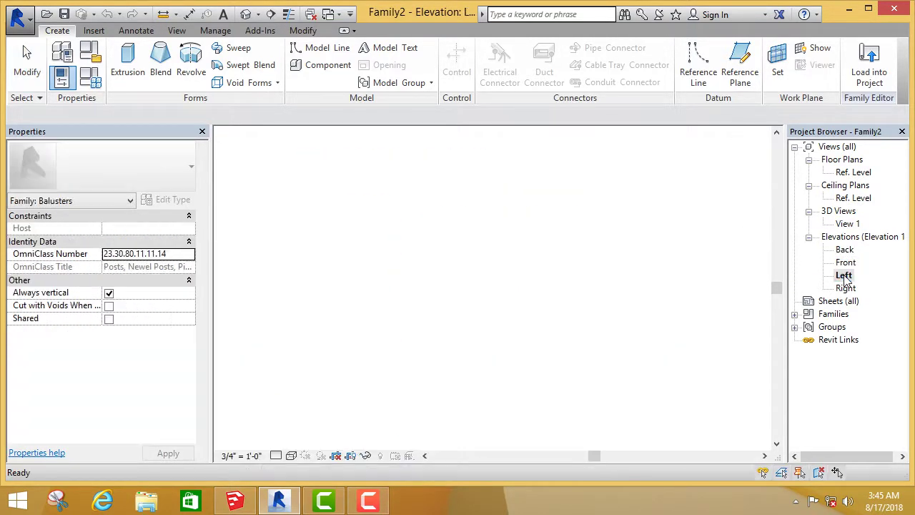
pyautogui.doubleClick(844, 288)
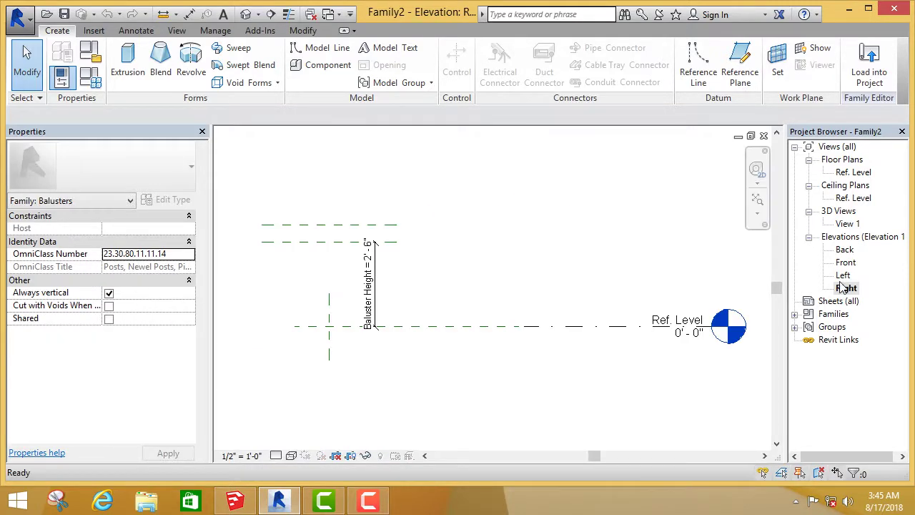
pyautogui.doubleClick(846, 263)
pyautogui.doubleClick(845, 276)
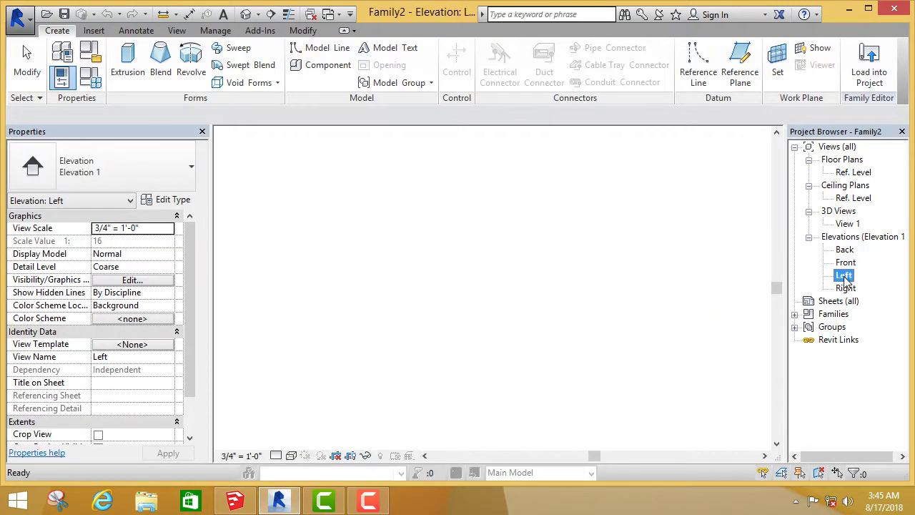
pyautogui.rightClick(844, 276)
pyautogui.click(601, 301)
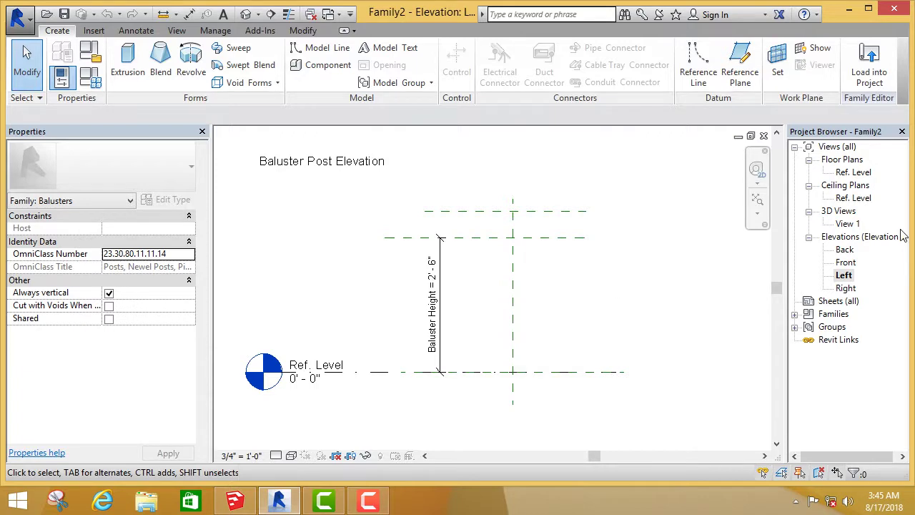
pyautogui.doubleClick(846, 262)
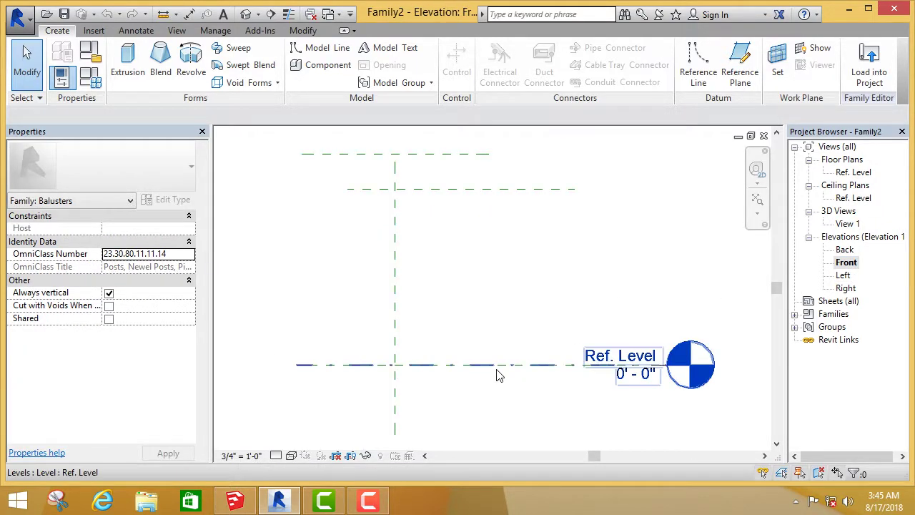
# Set the work plane to the Center (Left/Right) reference plane and go to the Left elevation.
pyautogui.click(778, 64)
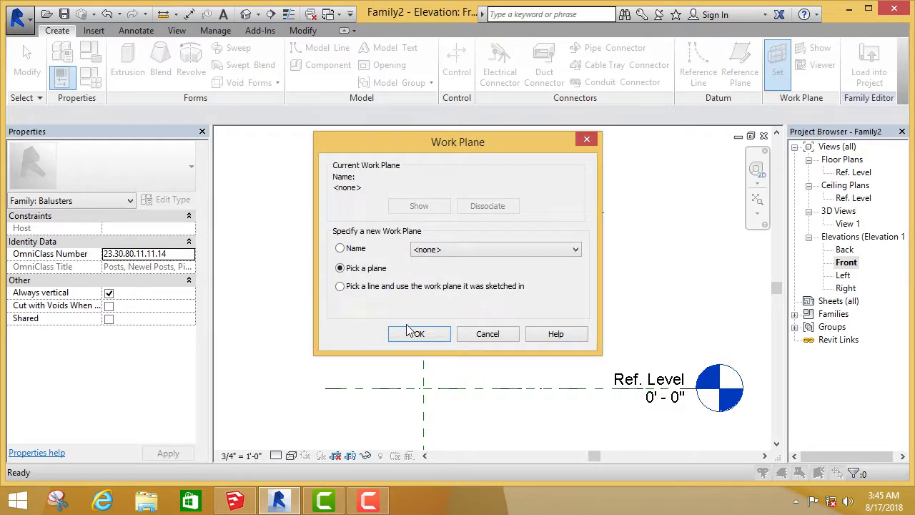
pyautogui.click(414, 333)
pyautogui.click(424, 318)
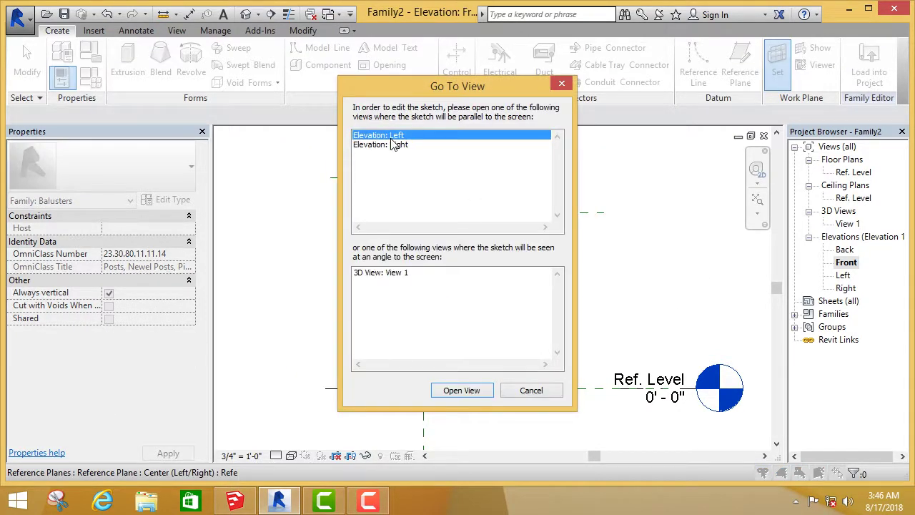
pyautogui.click(460, 391)
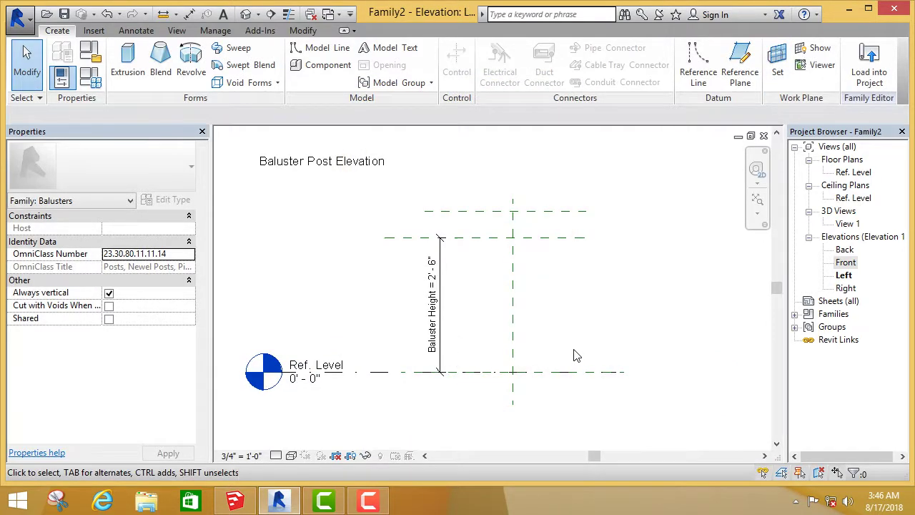
pyautogui.scroll(1, 577, 356)
pyautogui.scroll(1, 530, 350)
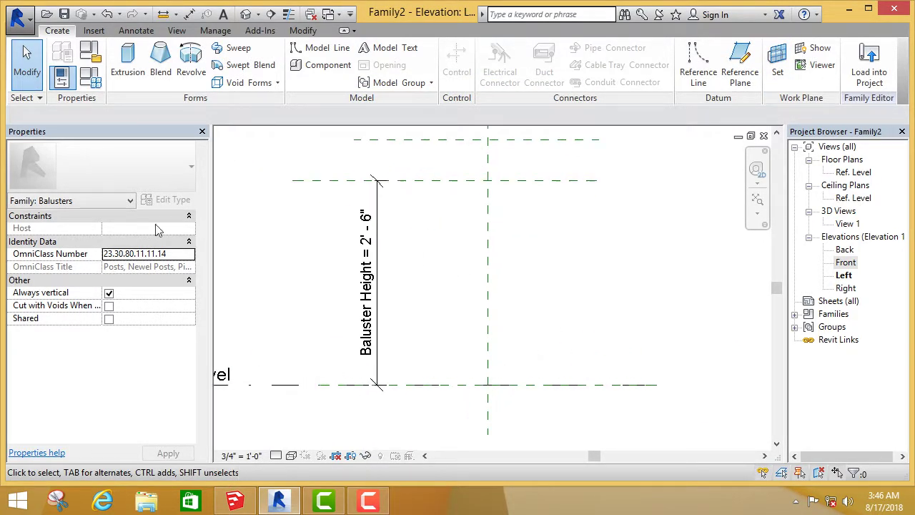
# Start a revolve and draw the vertical profile edge from the level to the top reference plane.
pyautogui.click(191, 63)
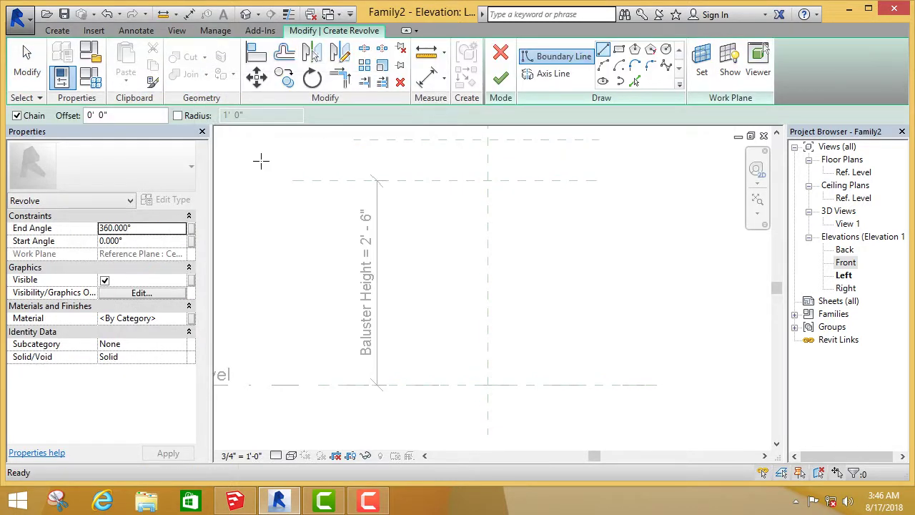
pyautogui.scroll(-1, 384, 276)
pyautogui.scroll(1, 483, 180)
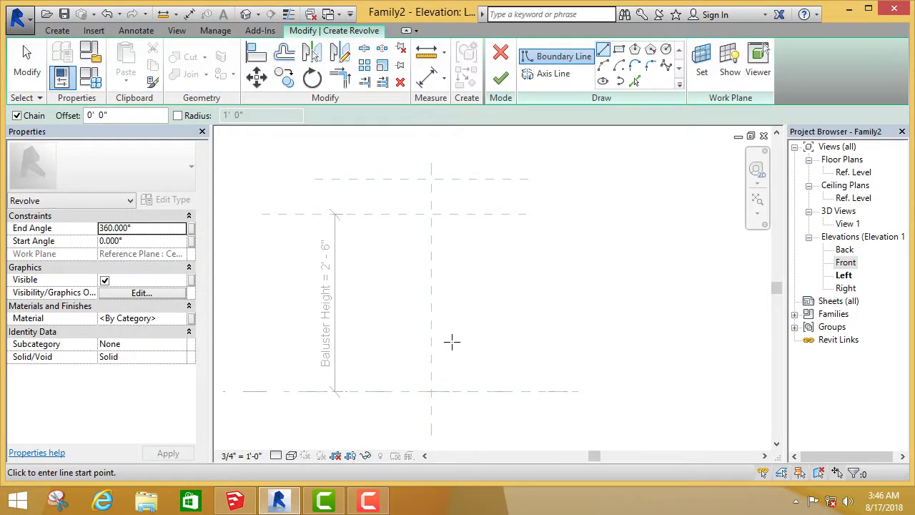
pyautogui.scroll(1, 451, 339)
pyautogui.click(428, 398)
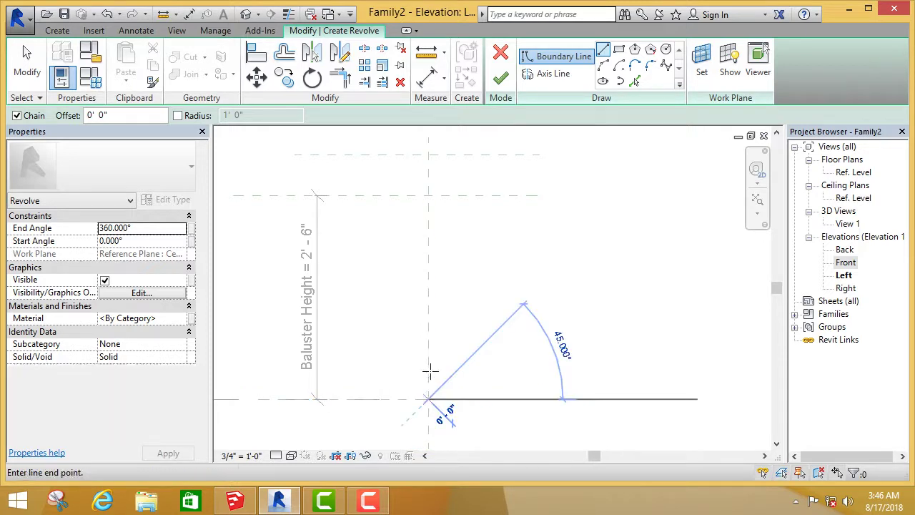
pyautogui.click(427, 195)
# Add a small arc near the top of the baluster profile.
pyautogui.scroll(2, 450, 195)
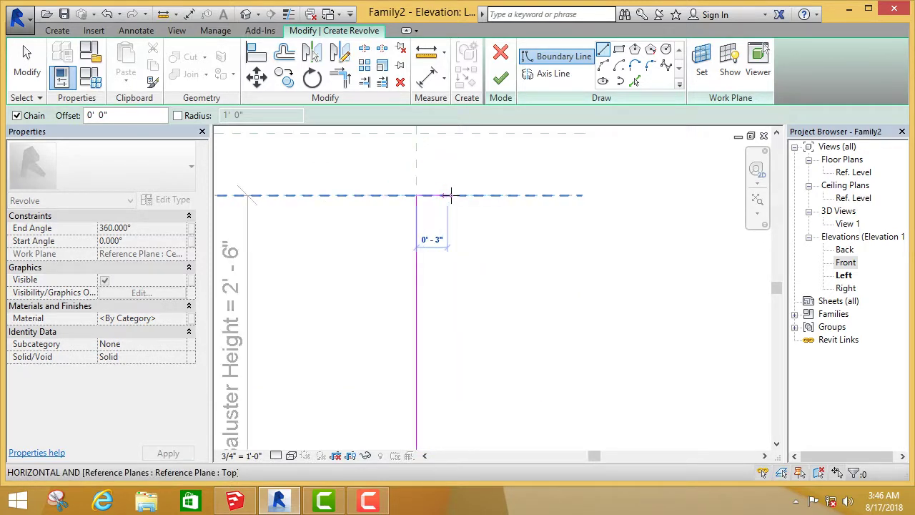
pyautogui.scroll(3, 414, 195)
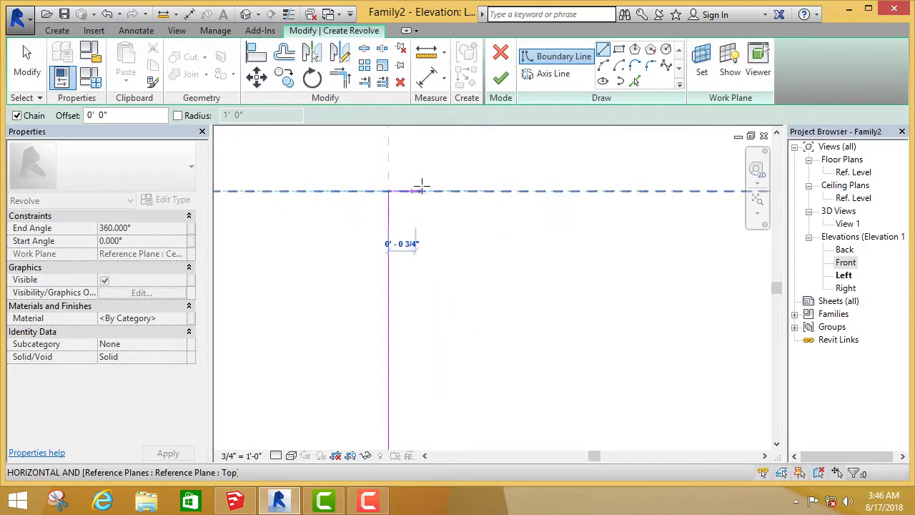
pyautogui.scroll(-4, 422, 190)
pyautogui.scroll(2, 488, 260)
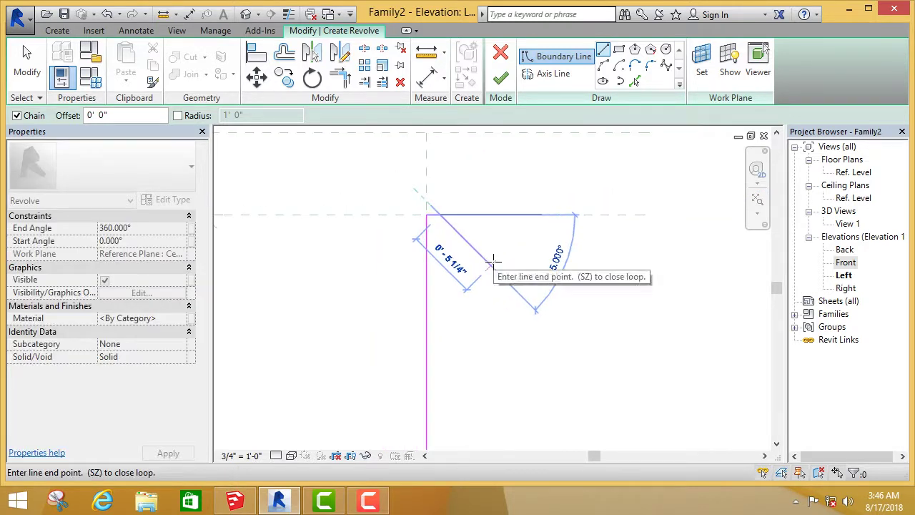
pyautogui.scroll(2, 459, 265)
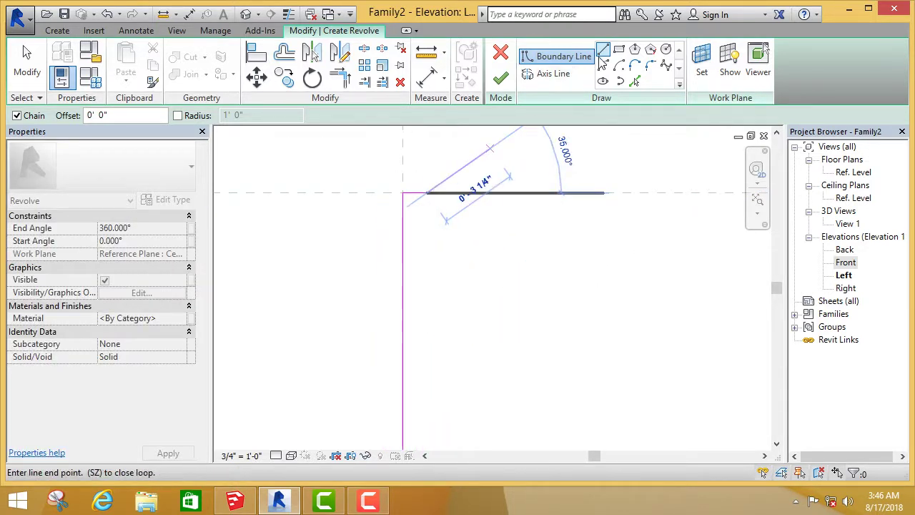
pyautogui.click(426, 252)
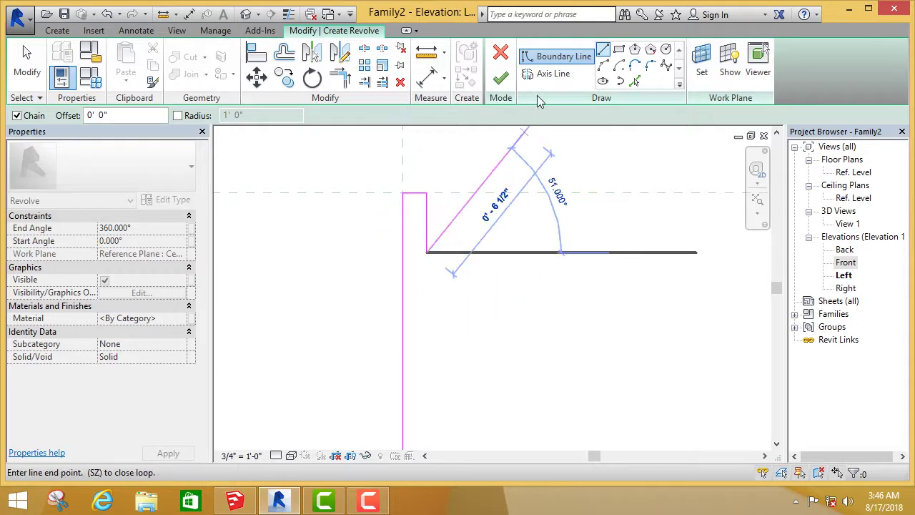
pyautogui.scroll(1, 479, 286)
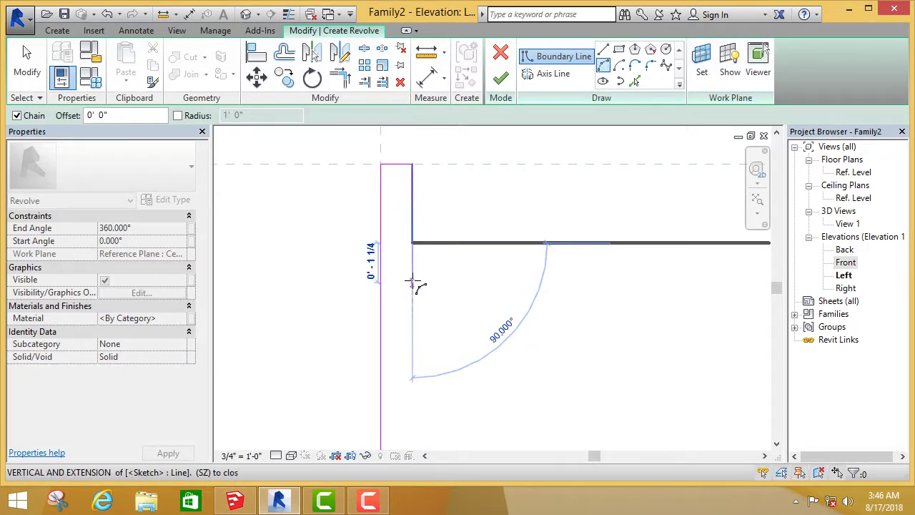
pyautogui.click(421, 239)
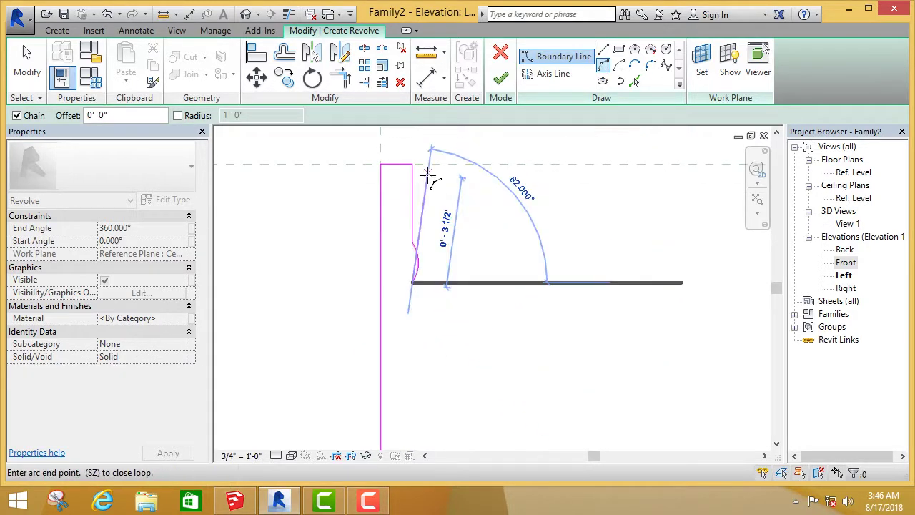
pyautogui.scroll(-1, 429, 246)
pyautogui.scroll(1, 436, 268)
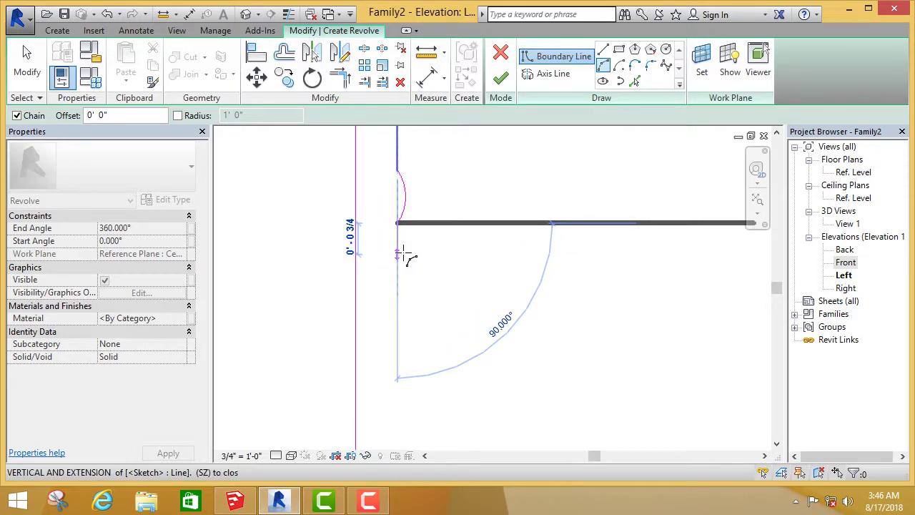
pyautogui.scroll(1, 401, 264)
pyautogui.scroll(-1, 357, 264)
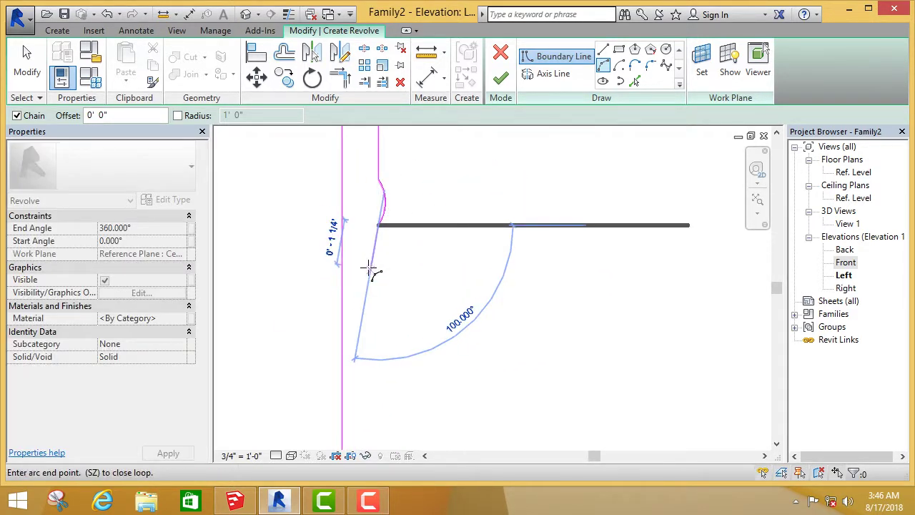
# Continue the wavy outline with straight line segments, a 100° arc and a short vertical line.
pyautogui.click(603, 49)
pyautogui.click(361, 256)
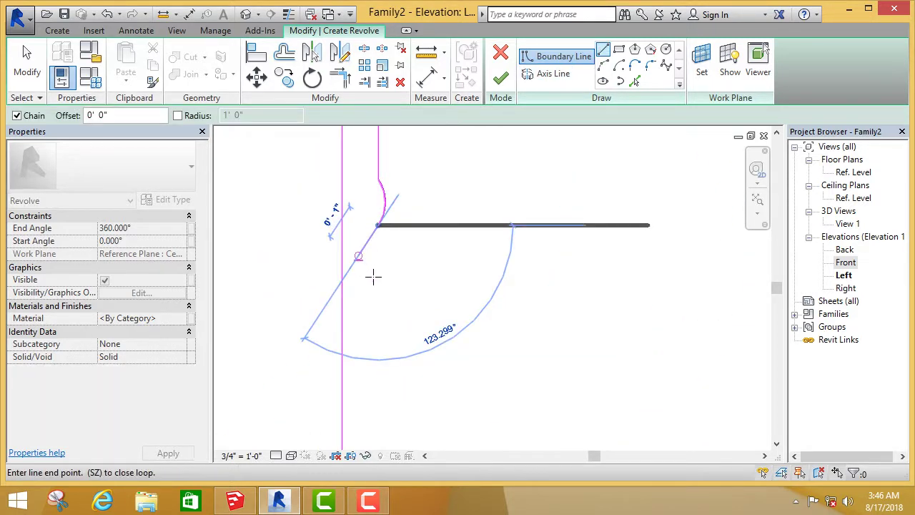
pyautogui.click(380, 285)
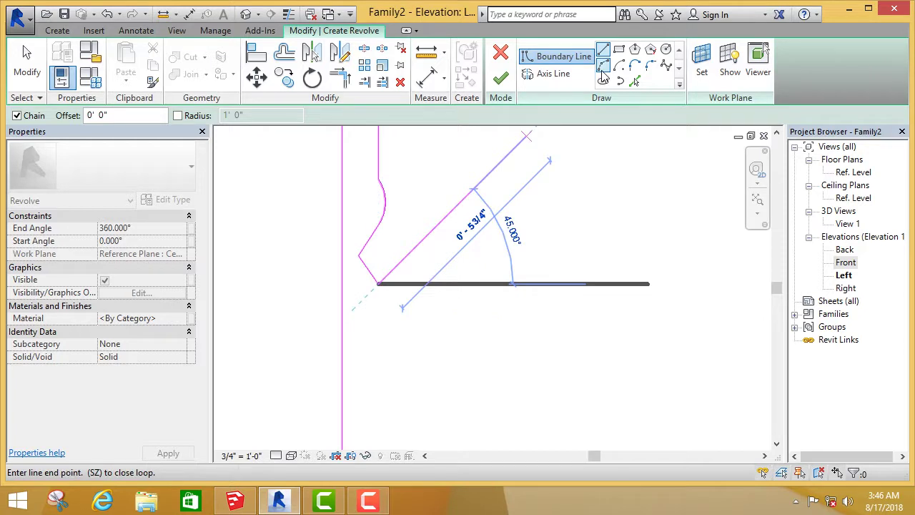
pyautogui.click(602, 66)
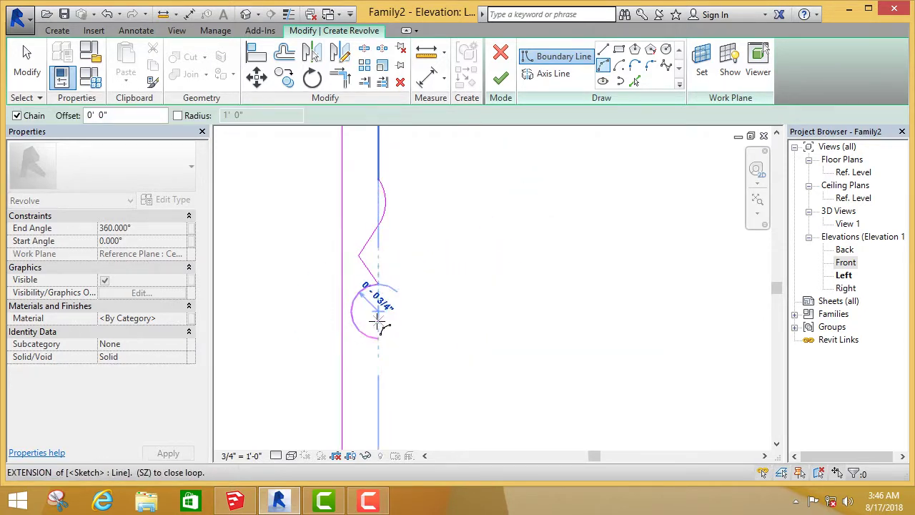
pyautogui.scroll(-3, 343, 175)
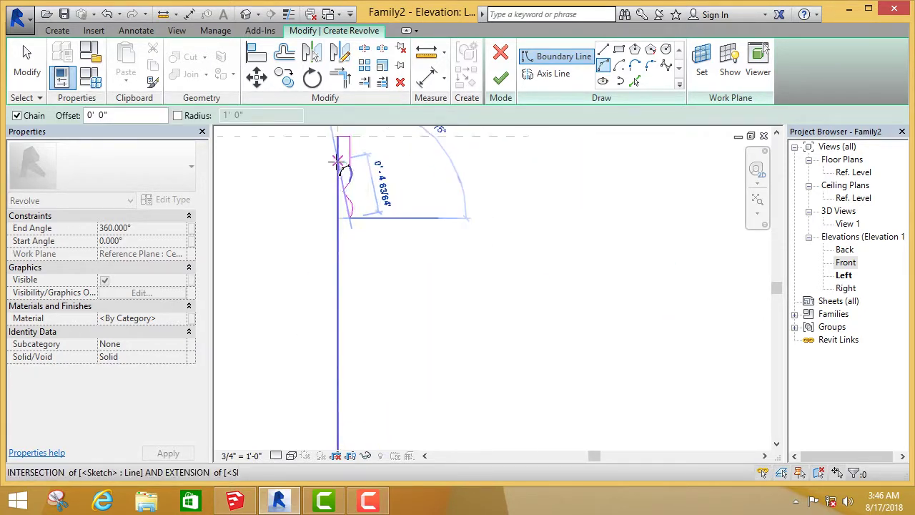
pyautogui.click(321, 308)
pyautogui.click(603, 49)
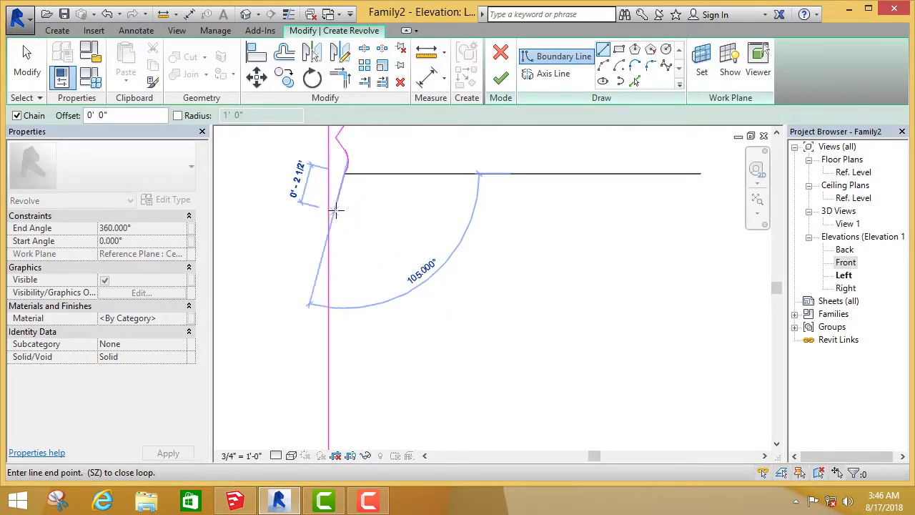
pyautogui.scroll(3, 336, 210)
pyautogui.scroll(-3, 342, 189)
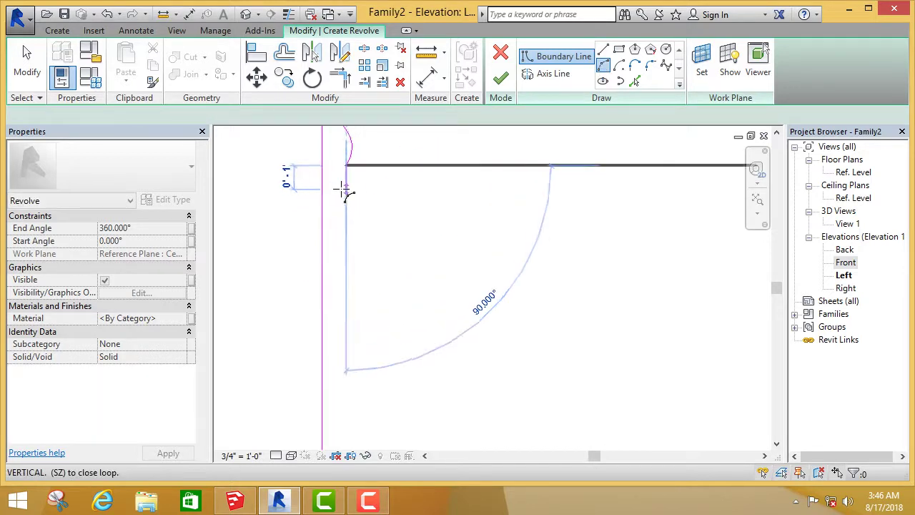
pyautogui.click(332, 202)
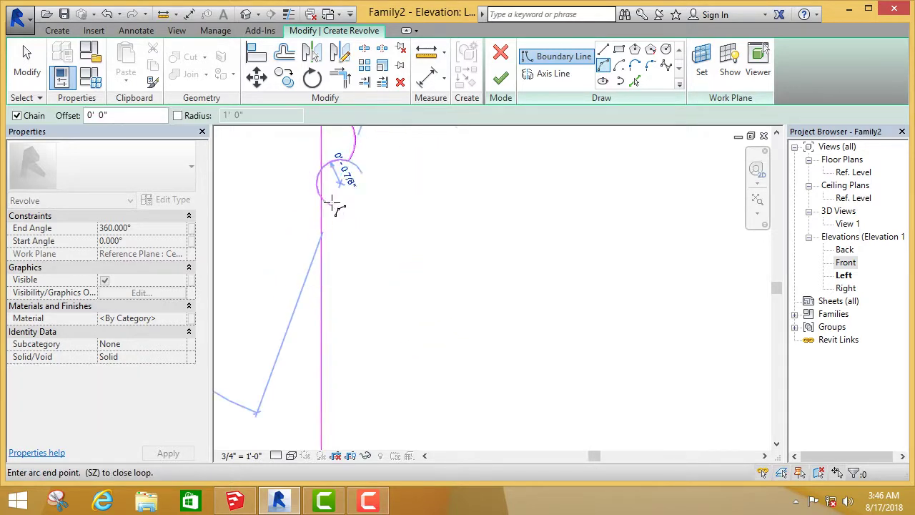
# Chain two more small arcs onto the profile, then cancel the drawing tool.
pyautogui.click(355, 249)
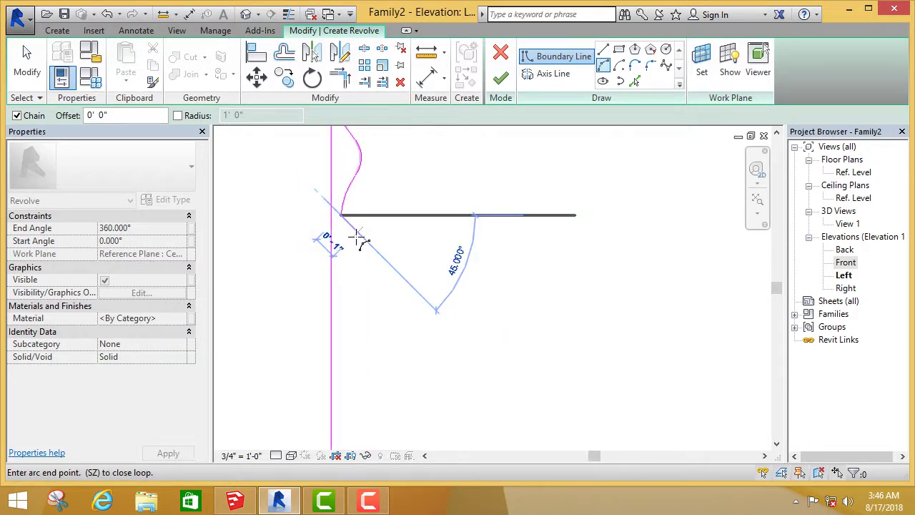
pyautogui.click(357, 236)
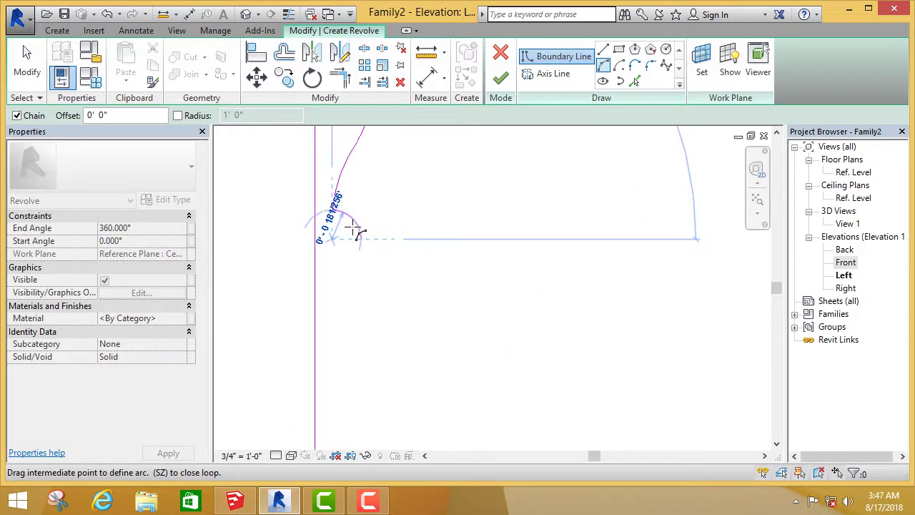
pyautogui.click(355, 239)
pyautogui.press('Escape')
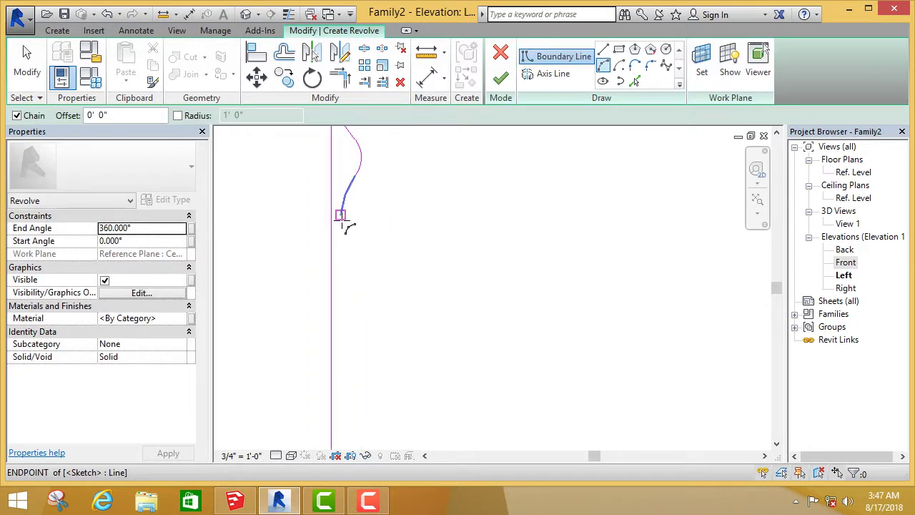
pyautogui.click(339, 211)
pyautogui.click(354, 233)
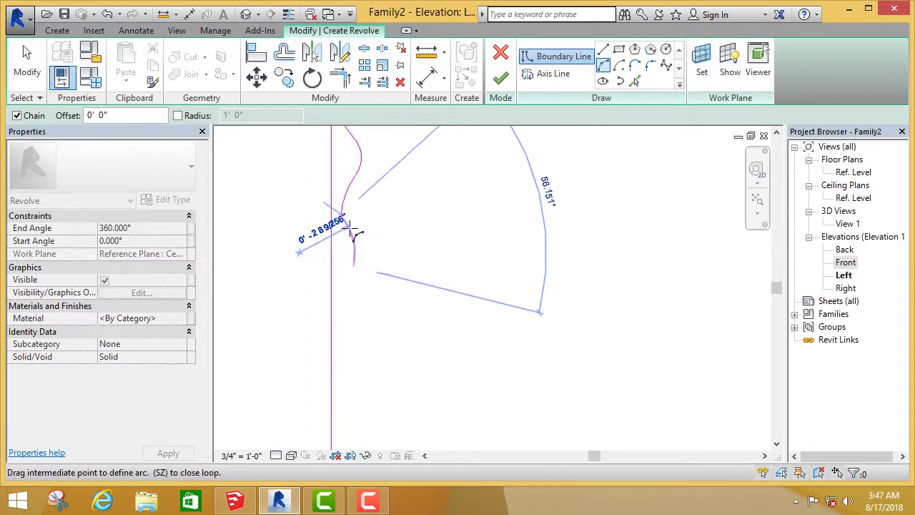
pyautogui.click(355, 234)
pyautogui.rightClick(417, 210)
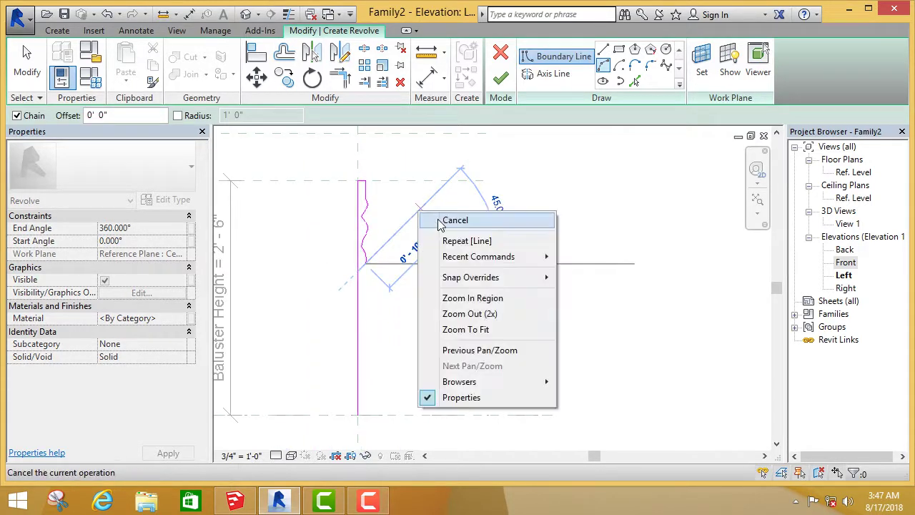
pyautogui.click(439, 220)
# Mirror the wavy profile lines about a horizontal mid-height axis to copy them to the lower end.
pyautogui.rightClick(440, 220)
pyautogui.click(461, 229)
pyautogui.scroll(1, 393, 286)
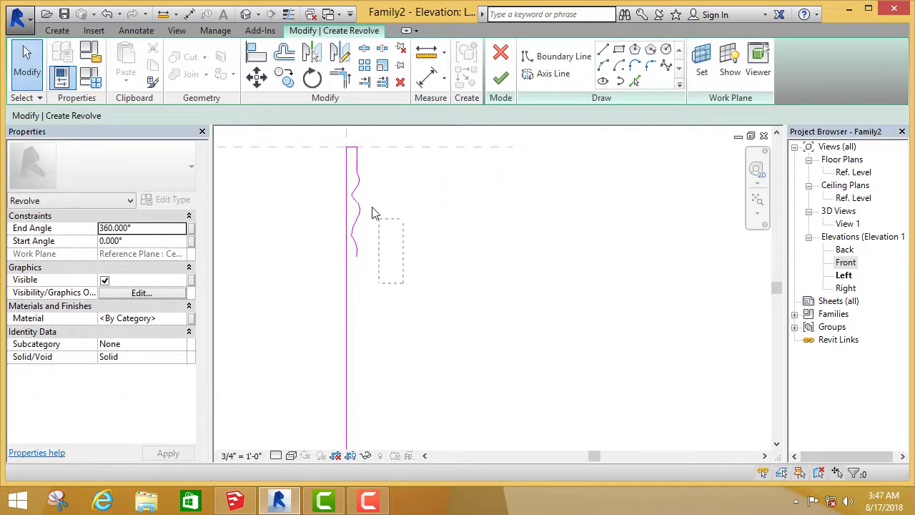
pyautogui.moveTo(353, 170); pyautogui.dragTo(353, 169)
pyautogui.scroll(-1, 439, 147)
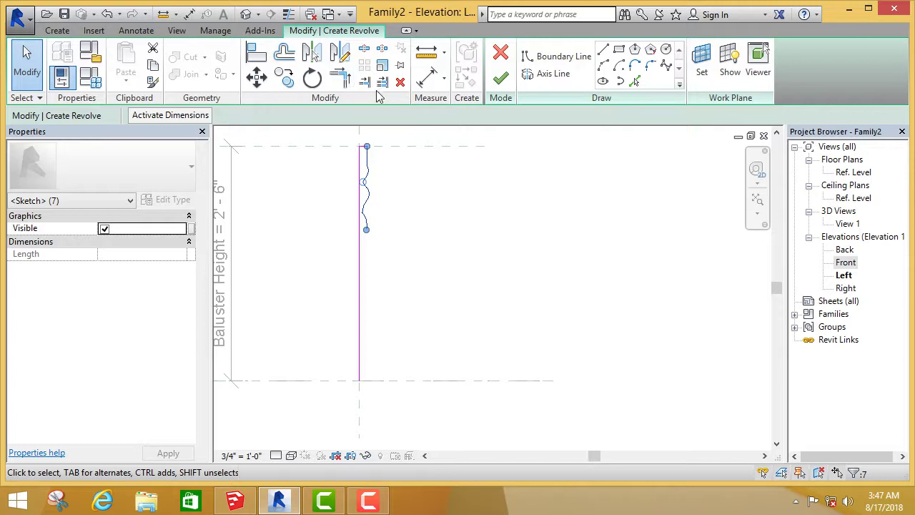
pyautogui.scroll(1, 389, 140)
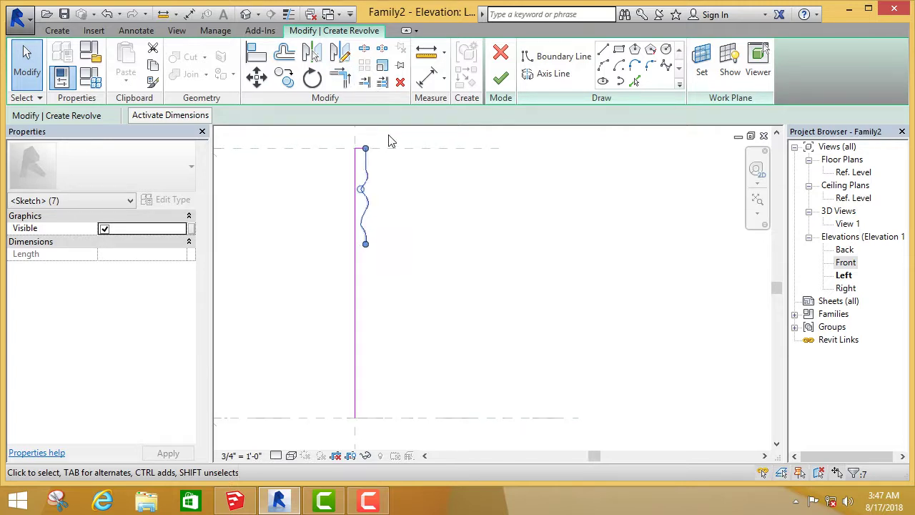
pyautogui.click(340, 53)
pyautogui.click(355, 283)
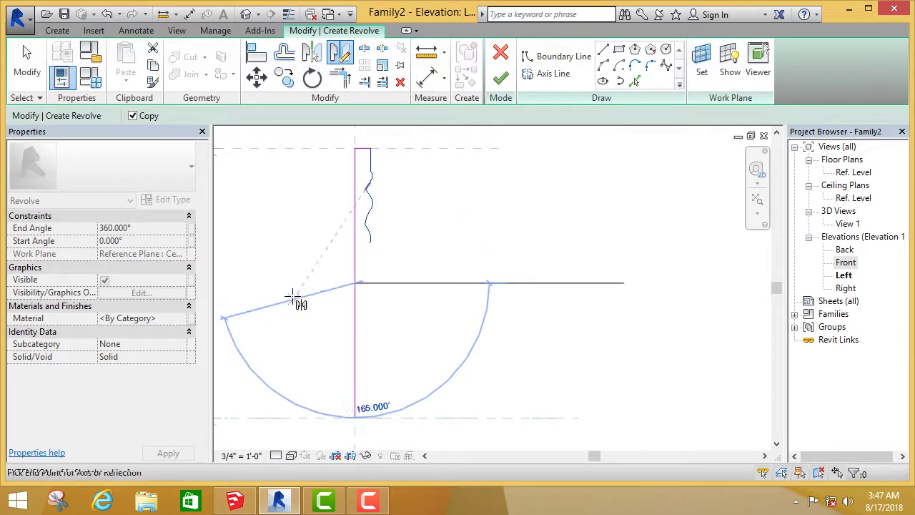
pyautogui.click(289, 283)
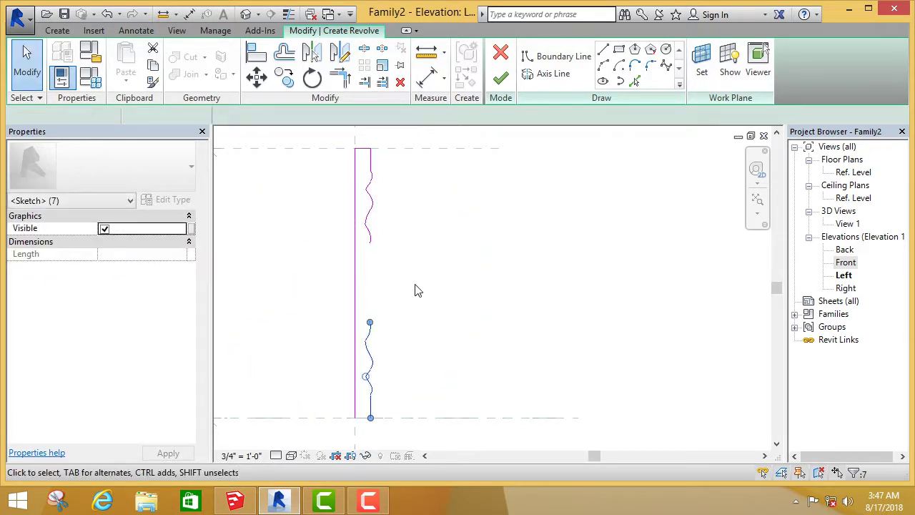
pyautogui.click(418, 290)
# Close the profile with a bottom line along the level and a connecting arc between the wavy sections.
pyautogui.click(557, 57)
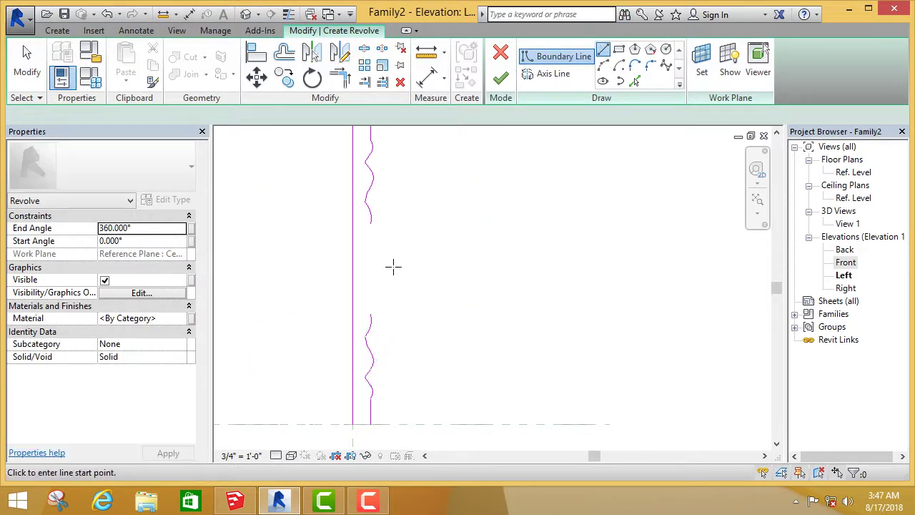
pyautogui.scroll(3, 380, 373)
pyautogui.click(378, 365)
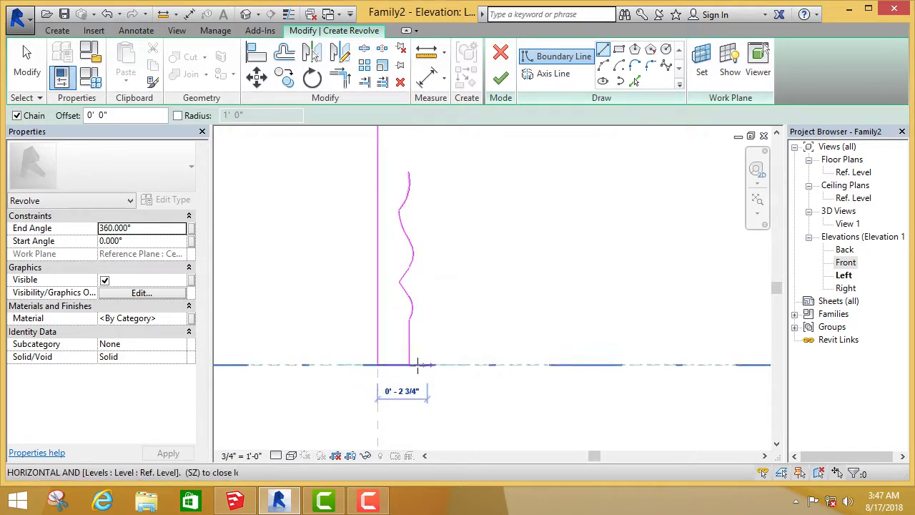
pyautogui.click(409, 365)
pyautogui.scroll(-1, 418, 354)
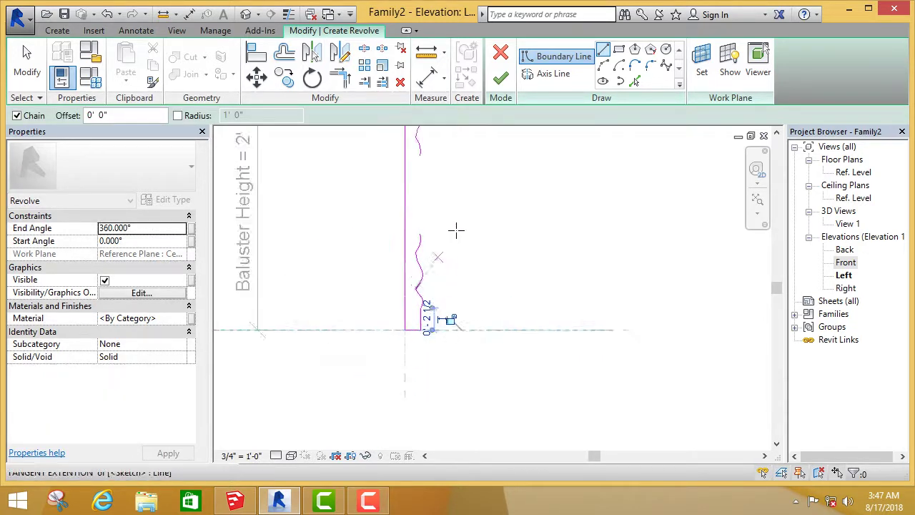
pyautogui.click(602, 64)
pyautogui.scroll(3, 418, 197)
pyautogui.scroll(2, 420, 204)
pyautogui.click(415, 202)
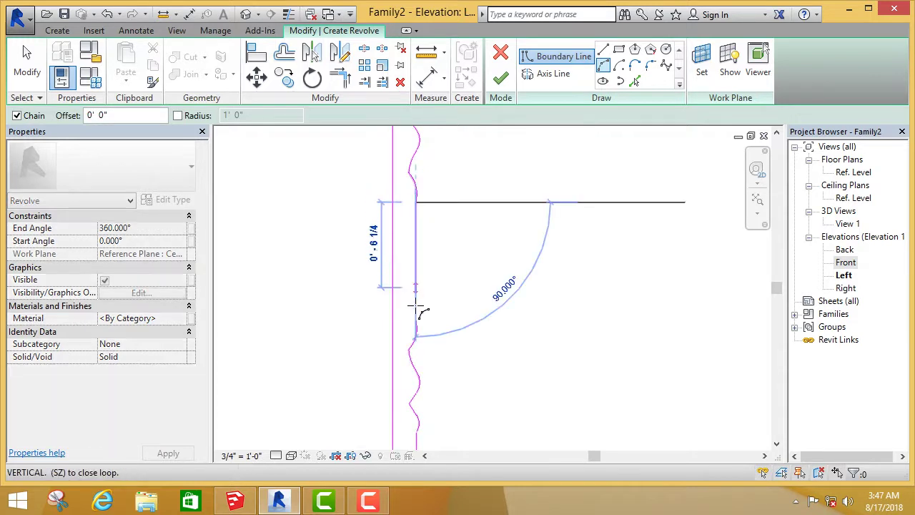
pyautogui.click(415, 323)
pyautogui.click(420, 221)
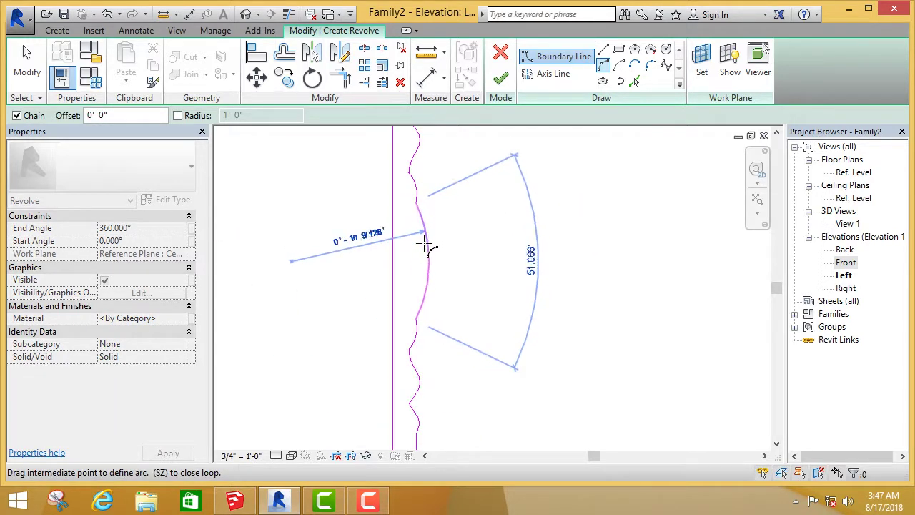
pyautogui.click(429, 221)
pyautogui.scroll(-2, 429, 222)
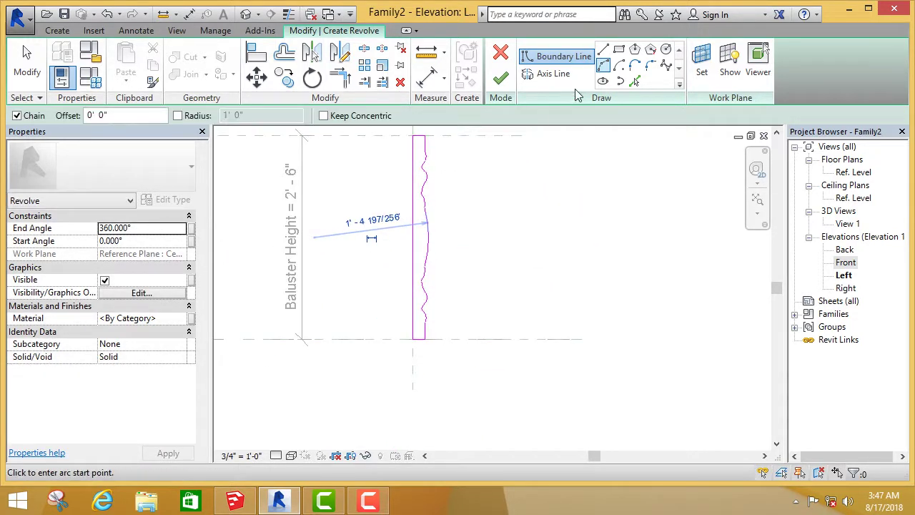
# Draw the revolve axis along the profile's edge and finish the revolve into a solid.
pyautogui.click(544, 75)
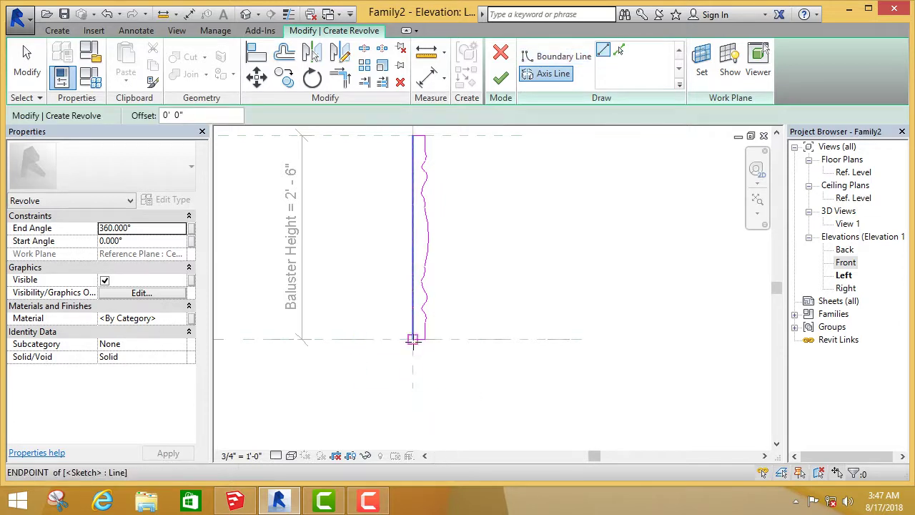
pyautogui.click(413, 338)
pyautogui.click(412, 136)
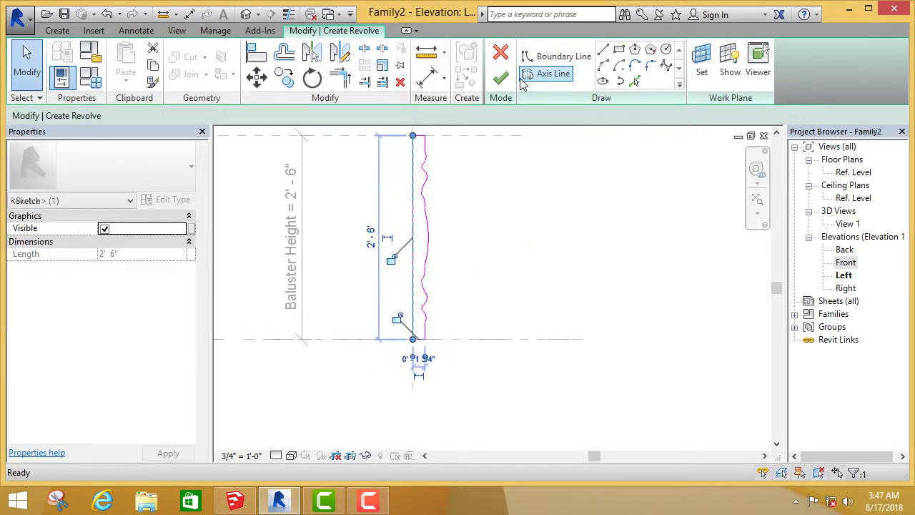
pyautogui.click(500, 77)
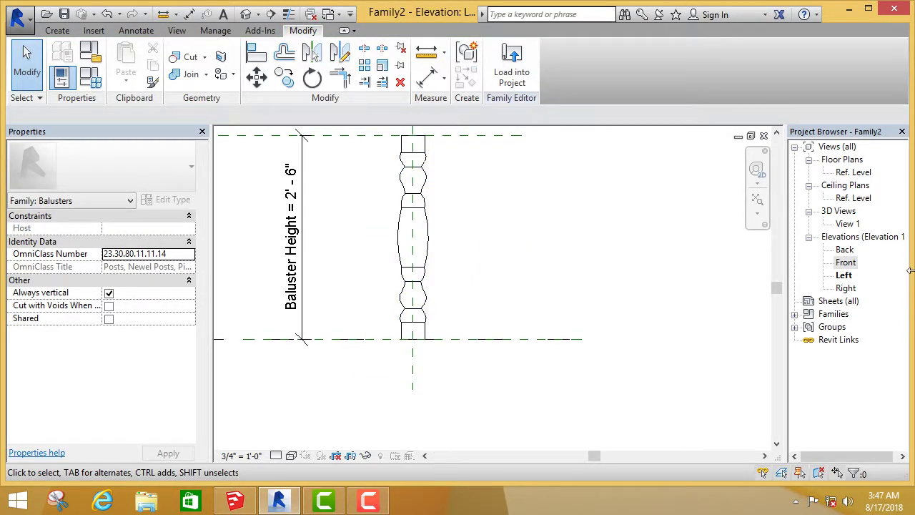
# Open 3D View 1, zoom to fit the baluster, and set the Realistic visual style.
pyautogui.doubleClick(859, 224)
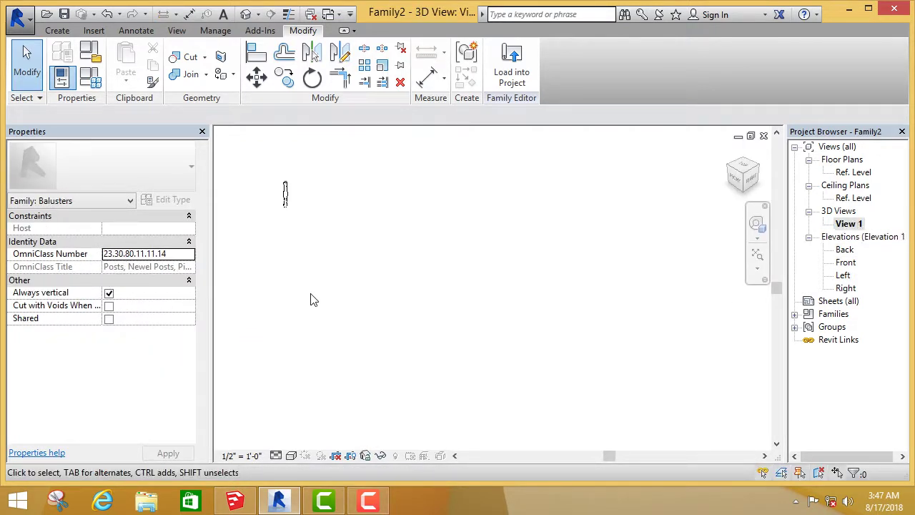
pyautogui.click(744, 175)
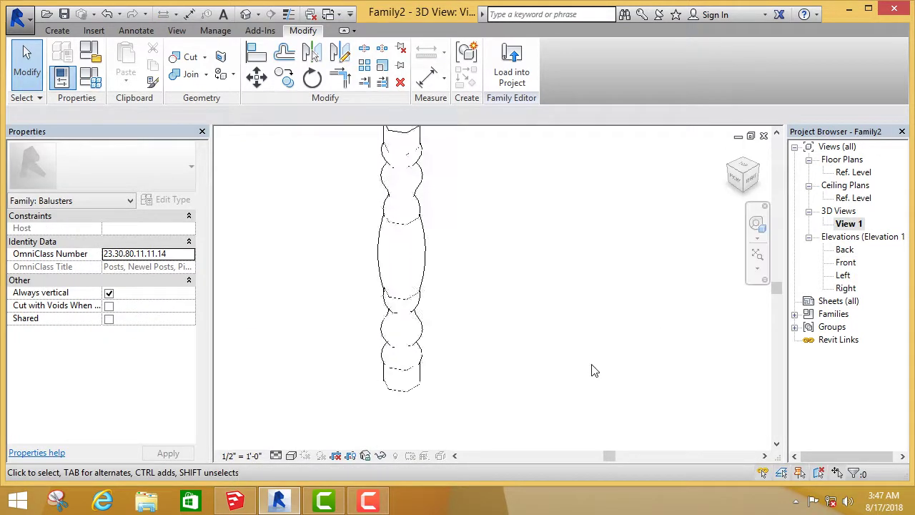
pyautogui.click(291, 455)
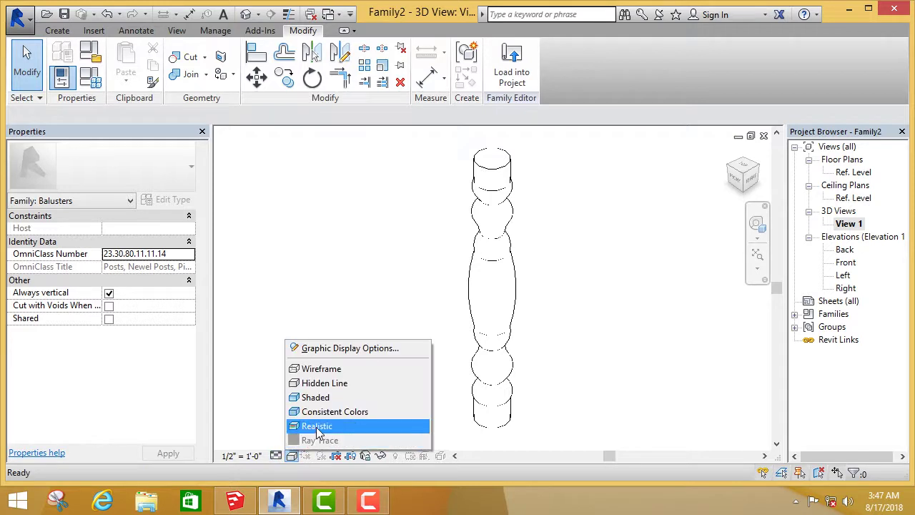
pyautogui.click(315, 424)
pyautogui.scroll(-1, 304, 311)
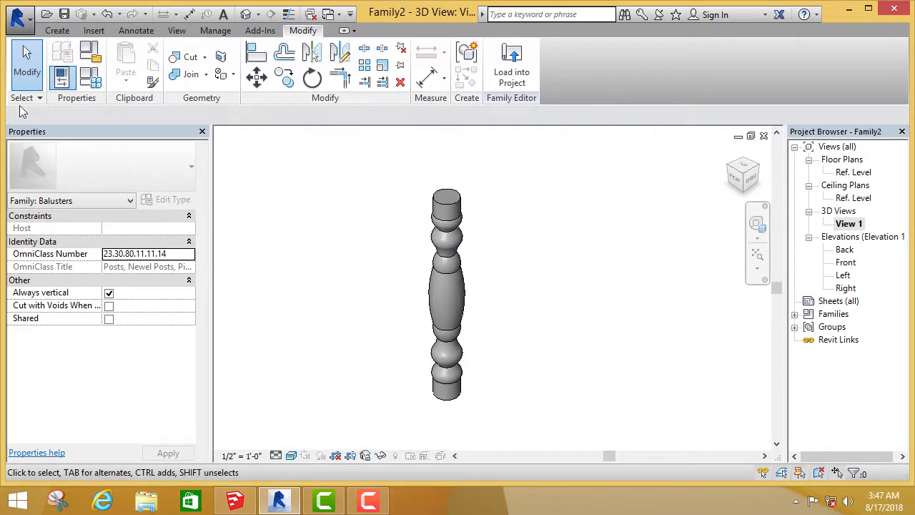
pyautogui.click(18, 18)
# Target RVT 2015\Libraries\US Imperial\Railings\Balusters in Save As and name the file POST1.
pyautogui.click(79, 140)
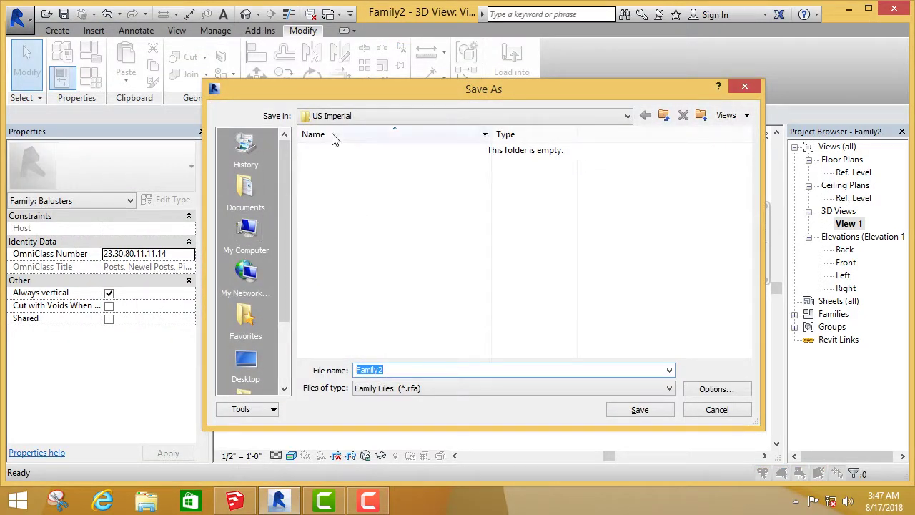
pyautogui.click(352, 119)
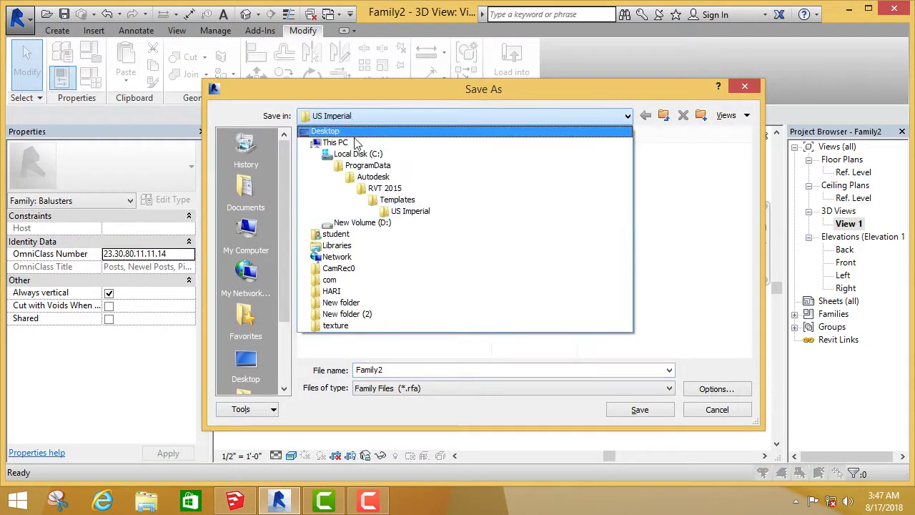
pyautogui.click(391, 189)
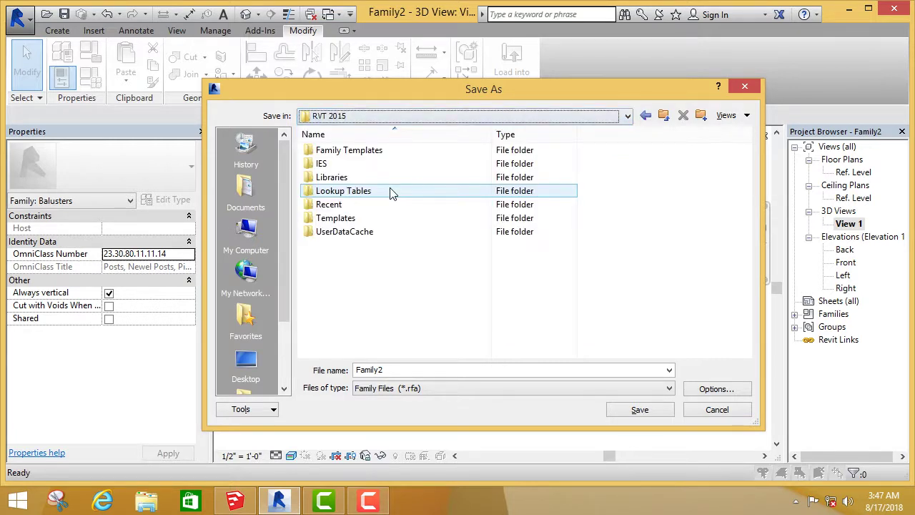
pyautogui.doubleClick(390, 178)
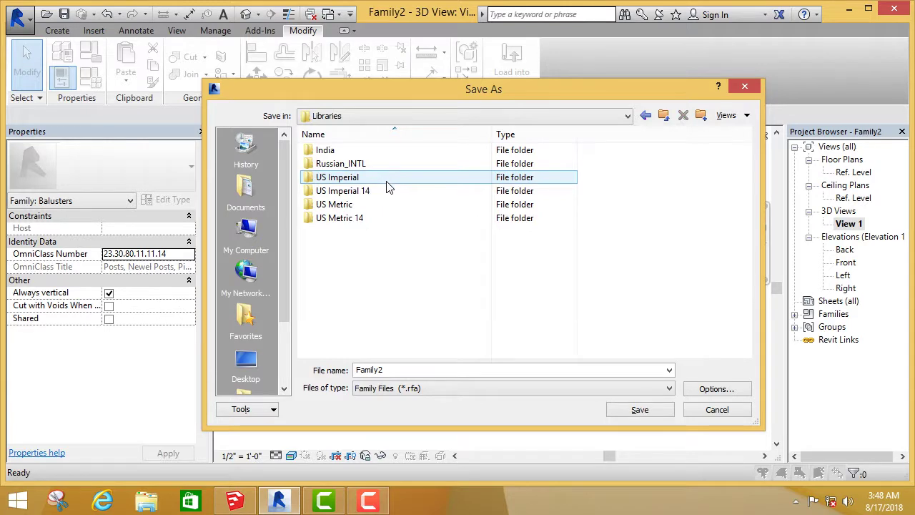
pyautogui.doubleClick(385, 181)
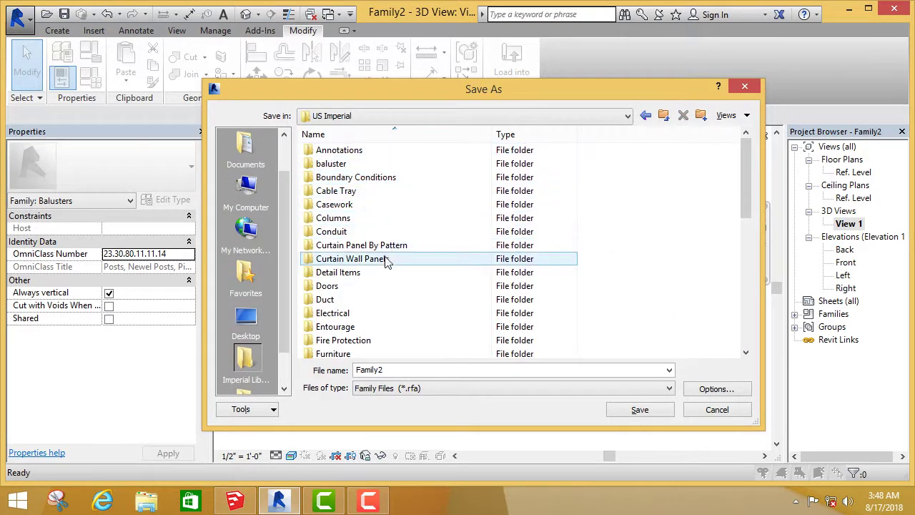
pyautogui.scroll(-3, 368, 318)
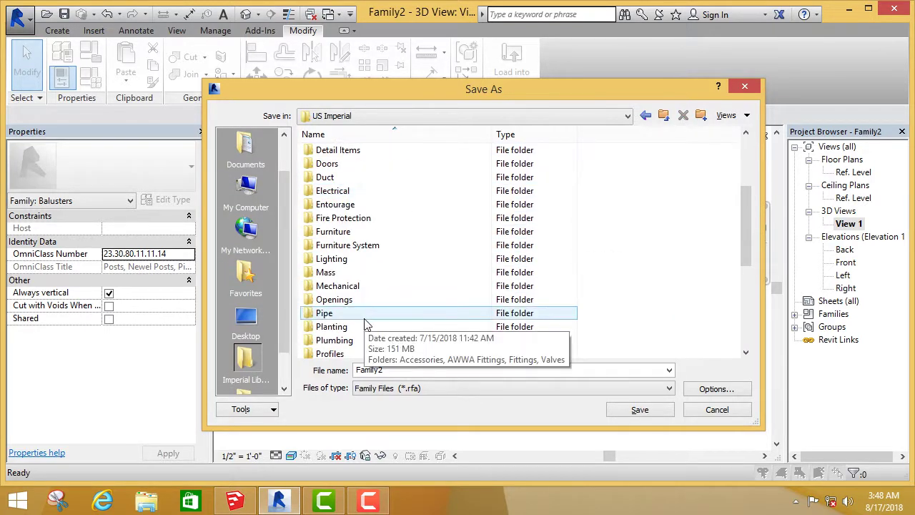
pyautogui.scroll(-2, 365, 323)
pyautogui.doubleClick(358, 285)
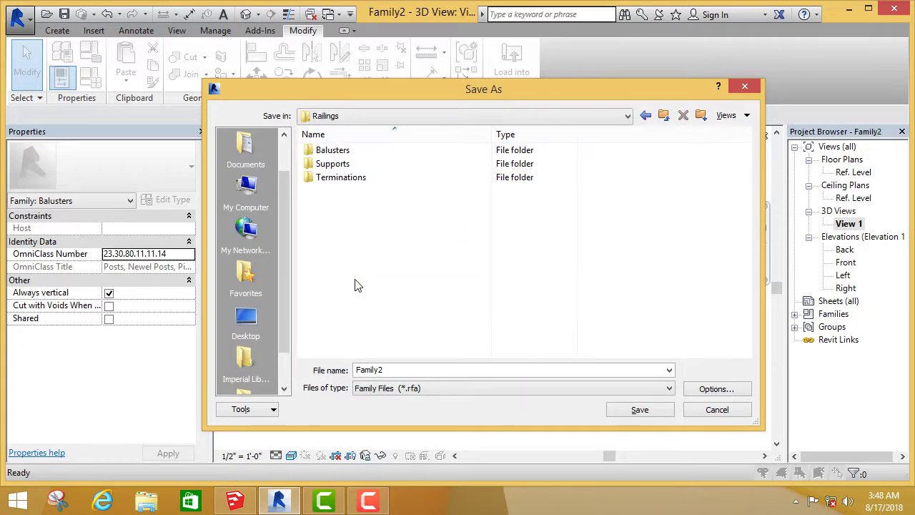
pyautogui.doubleClick(350, 150)
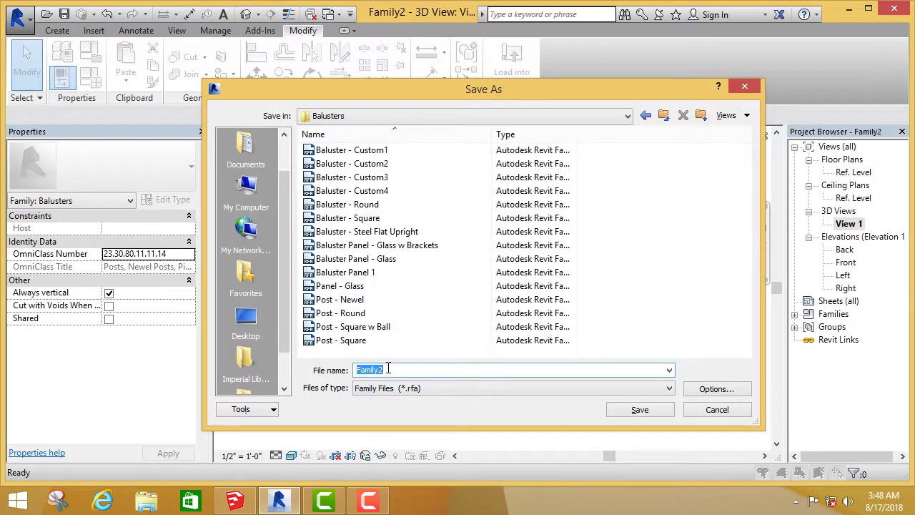
pyautogui.write('POST')
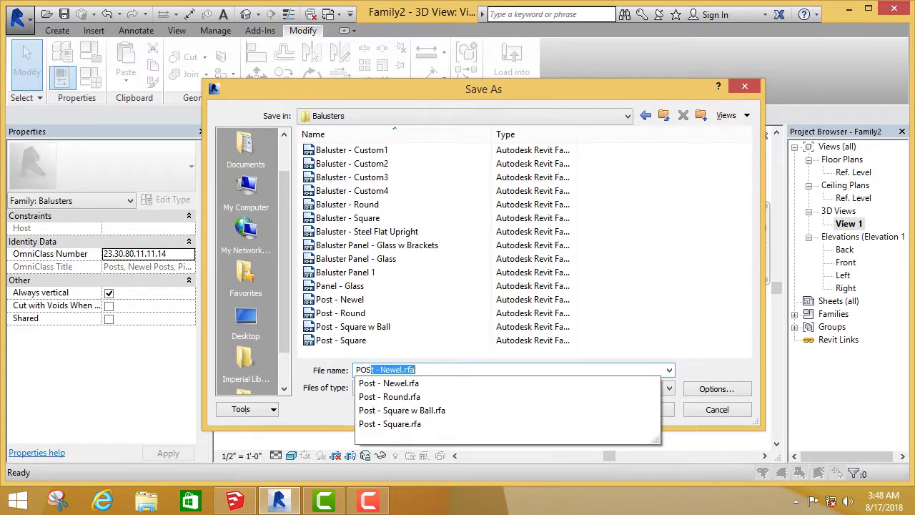
pyautogui.write('1')
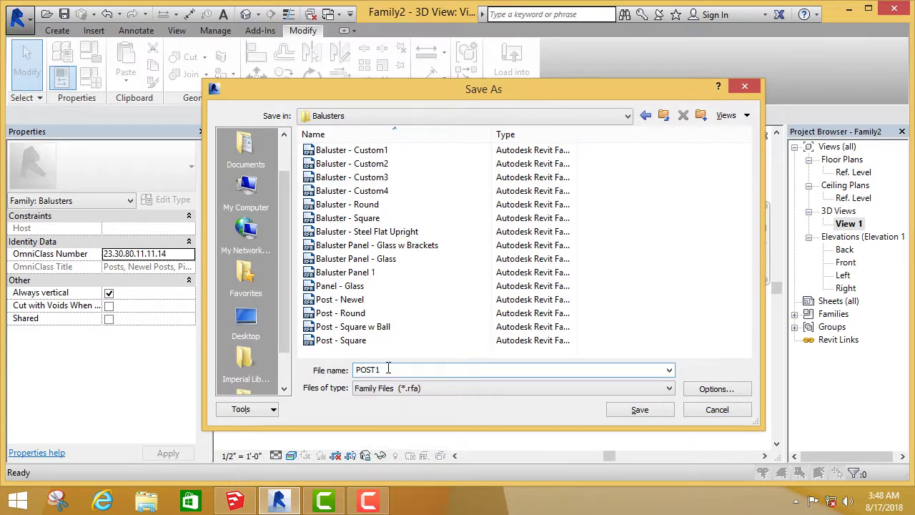
# Try saving POST1 twice, dismissing the sharing-violation and File not saved errors each time.
pyautogui.click(651, 414)
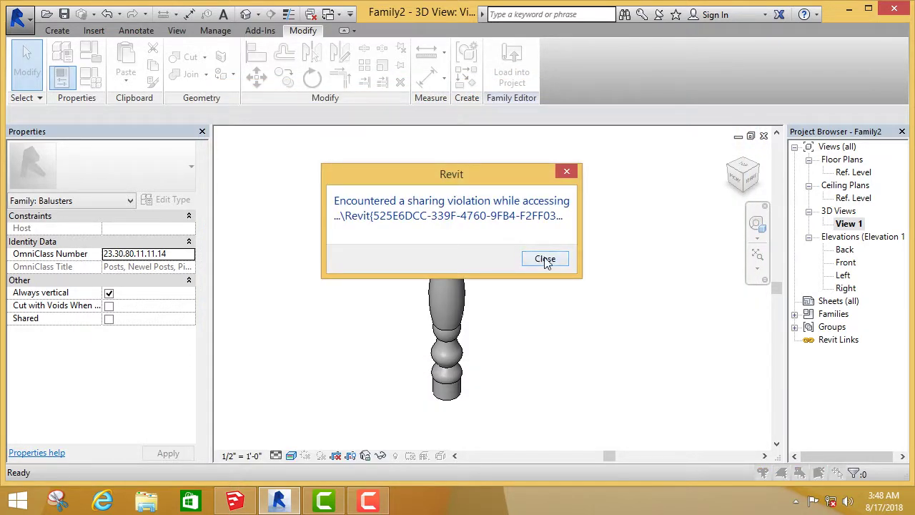
pyautogui.click(545, 260)
pyautogui.click(544, 257)
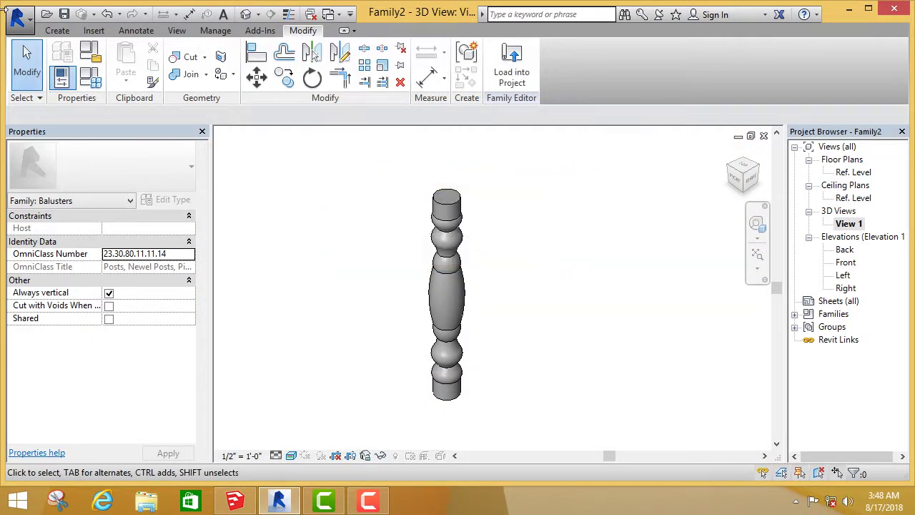
pyautogui.click(14, 20)
pyautogui.click(78, 131)
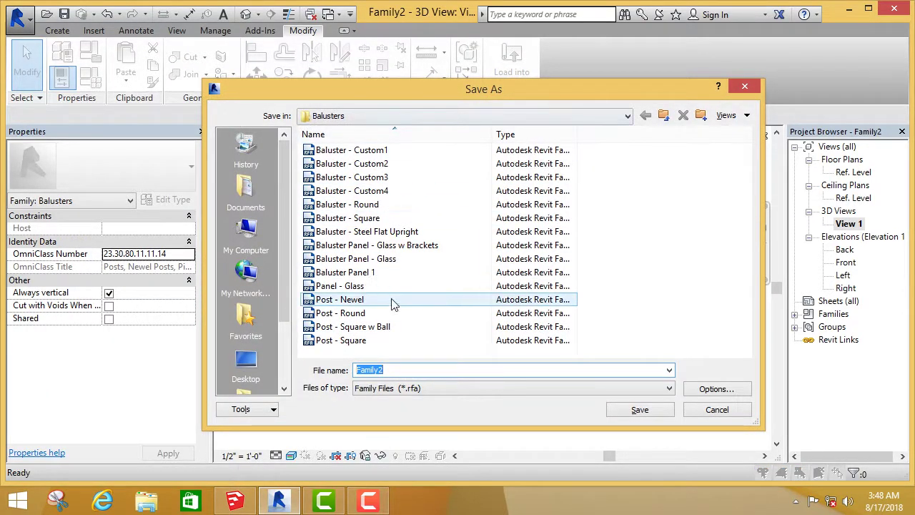
pyautogui.click(643, 412)
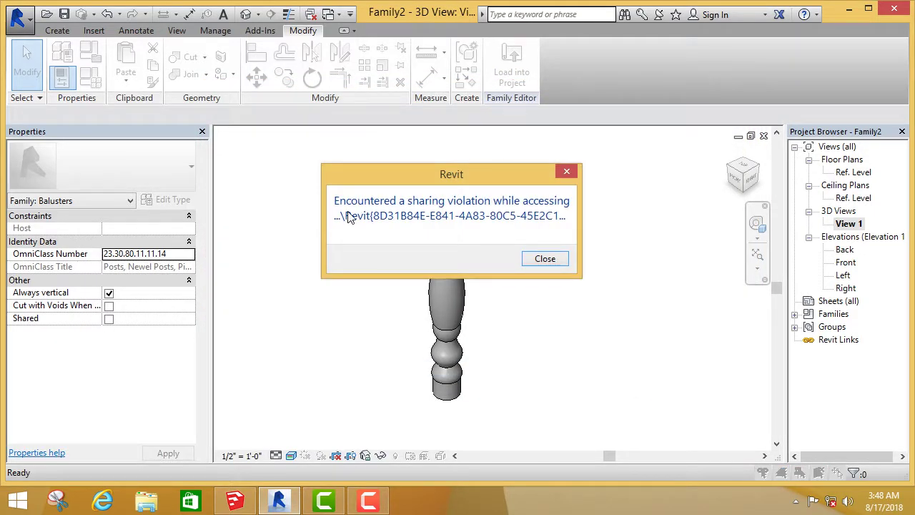
pyautogui.click(550, 261)
# Dismiss the File not saved message and load the baluster family into Project1.
pyautogui.click(546, 251)
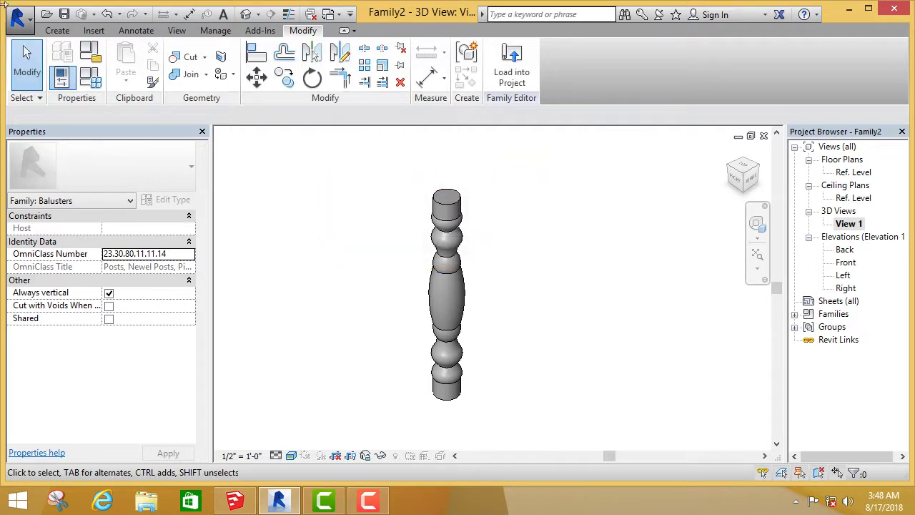
pyautogui.click(504, 68)
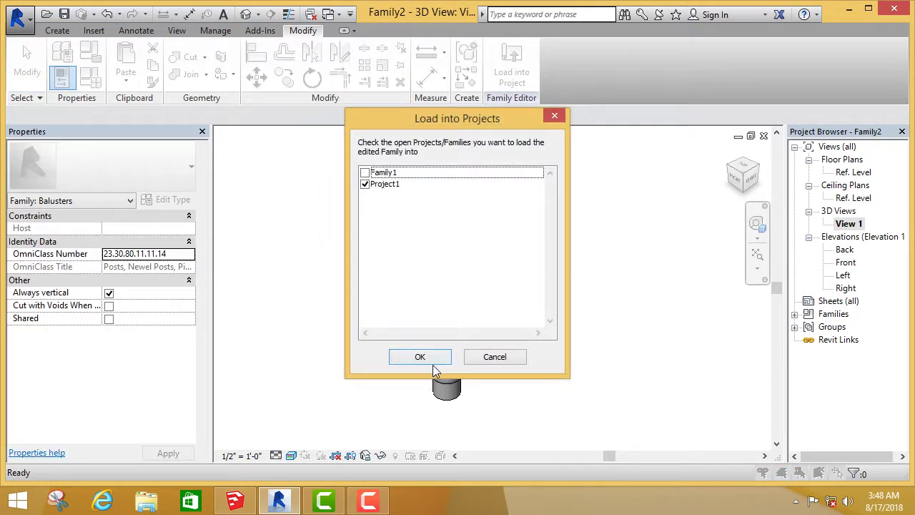
pyautogui.click(421, 360)
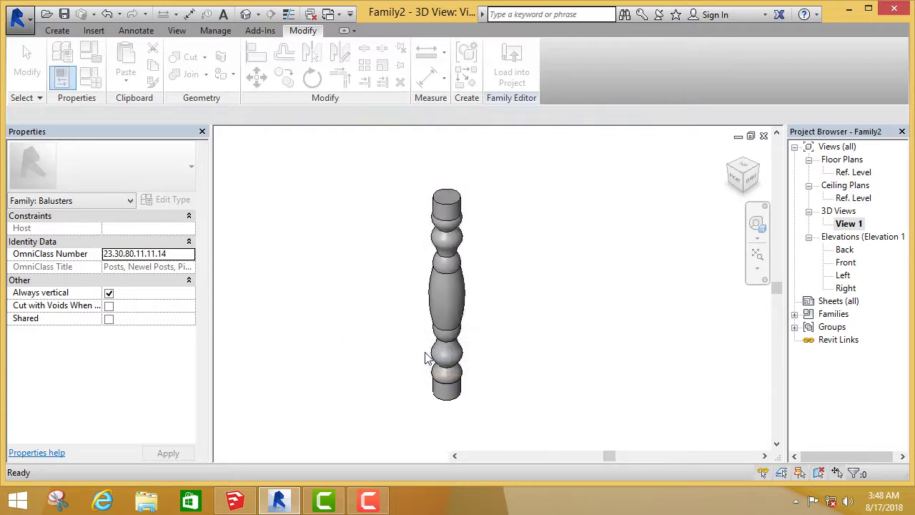
# In the 3D view, duplicate the right-hand railing's Handrail - Rectangular type as Handrail - Rectangular 2.
pyautogui.doubleClick(845, 262)
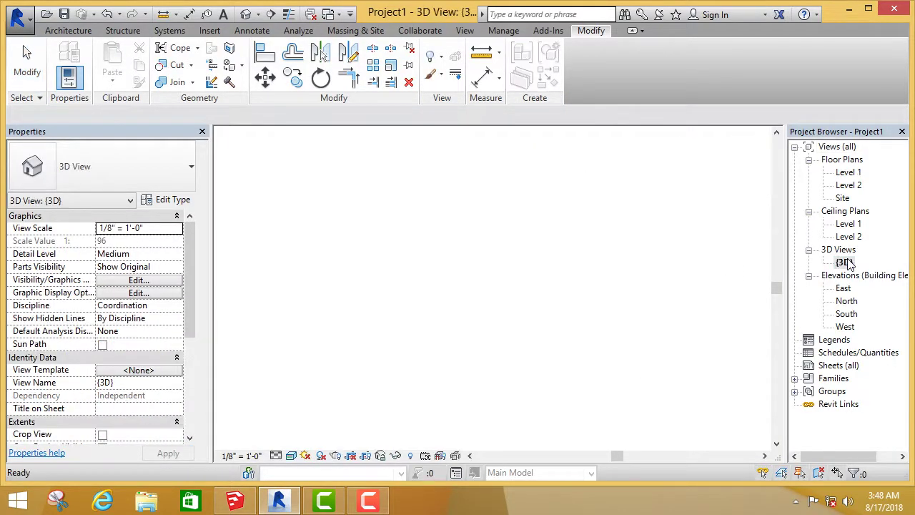
pyautogui.click(667, 294)
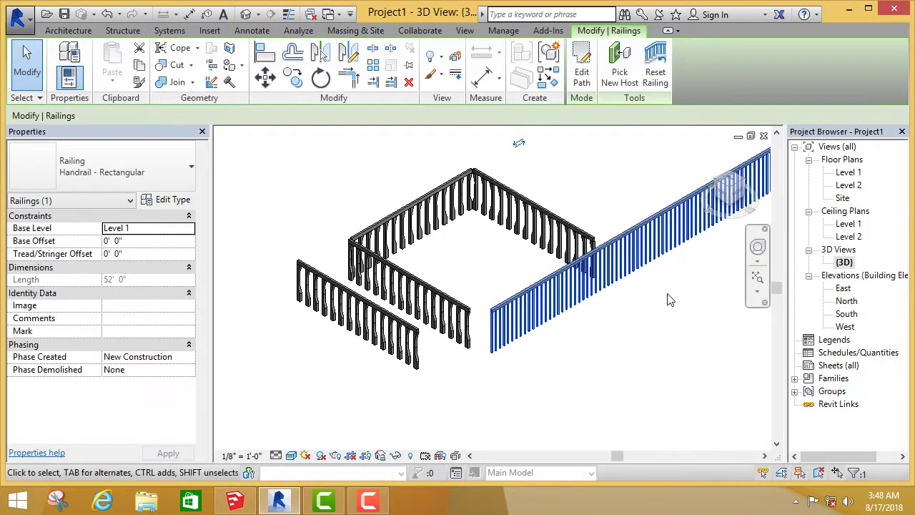
pyautogui.scroll(2, 665, 294)
pyautogui.click(165, 201)
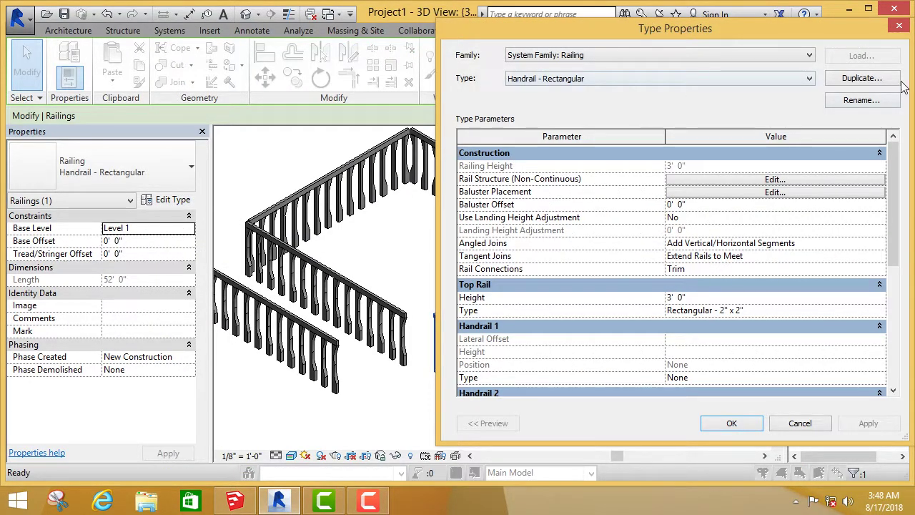
pyautogui.click(885, 80)
pyautogui.click(351, 202)
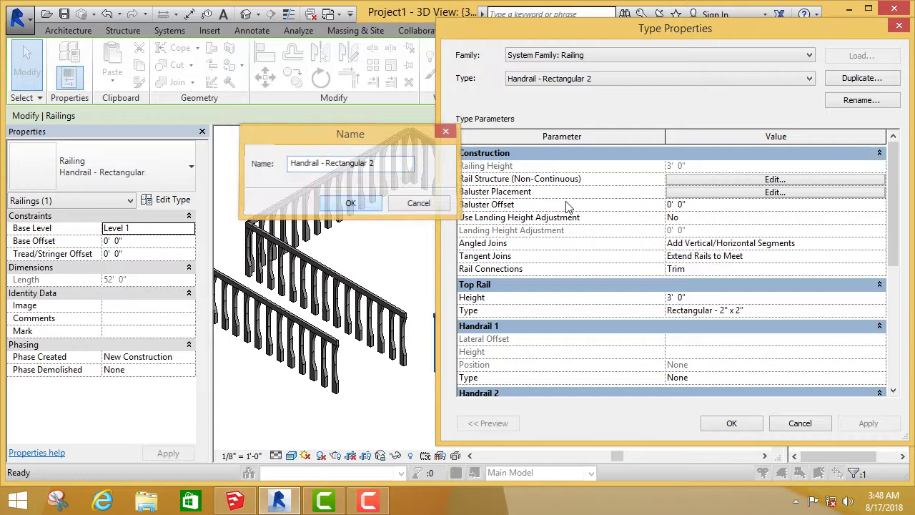
# Set the regular baluster family to Family2 : Family2, then reselect the railing.
pyautogui.click(735, 193)
pyautogui.click(586, 131)
pyautogui.click(596, 129)
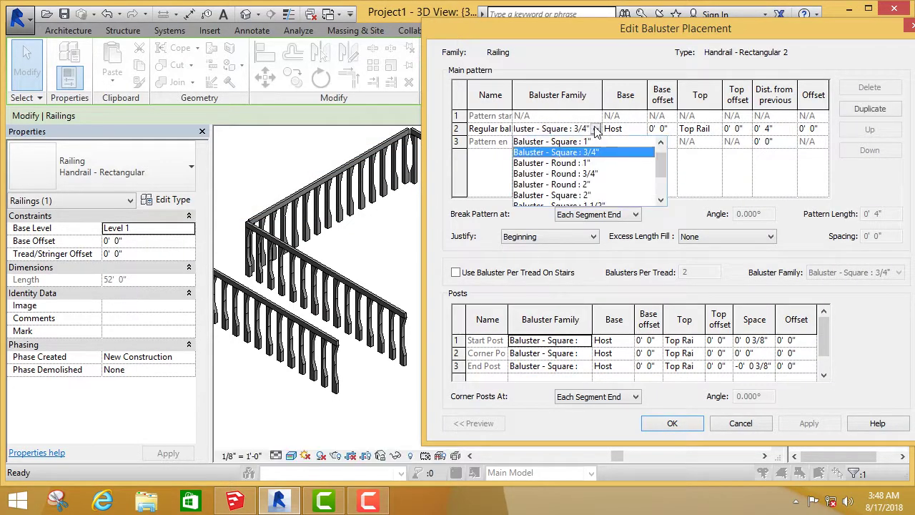
pyautogui.press('Escape')
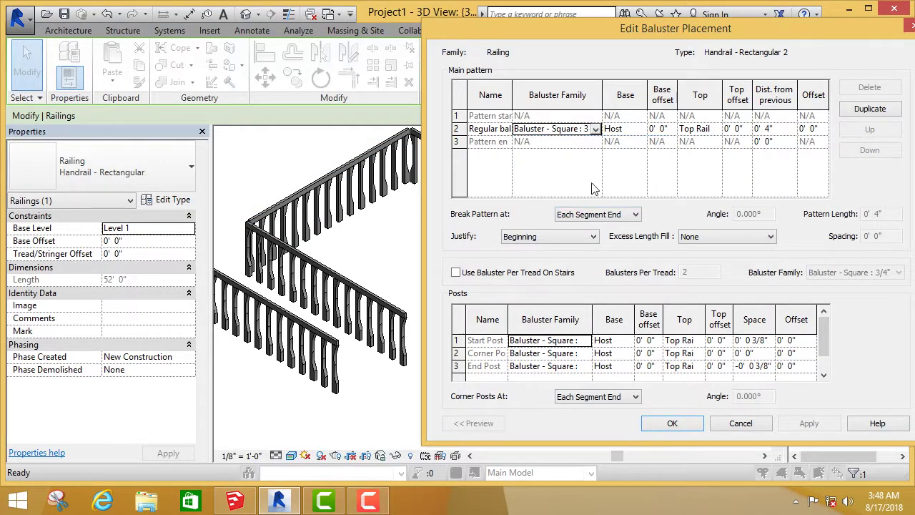
pyautogui.click(595, 128)
pyautogui.scroll(-3, 565, 179)
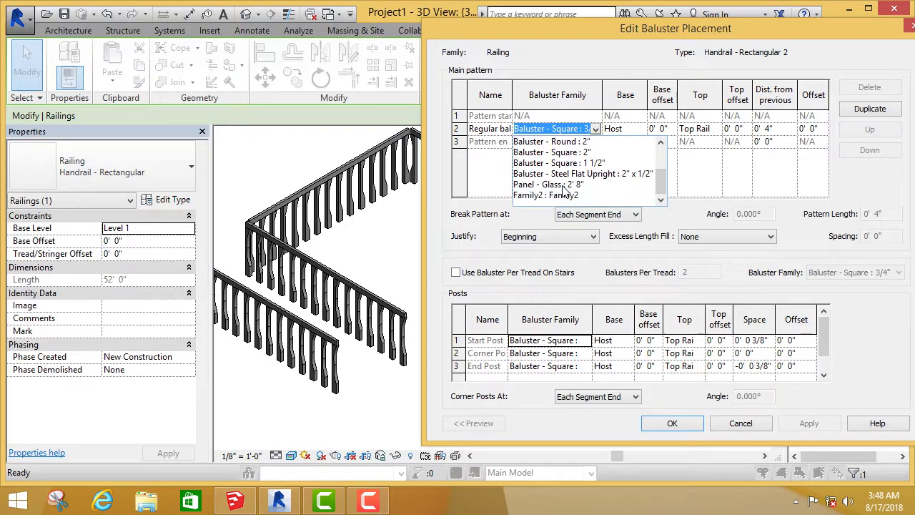
pyautogui.click(563, 195)
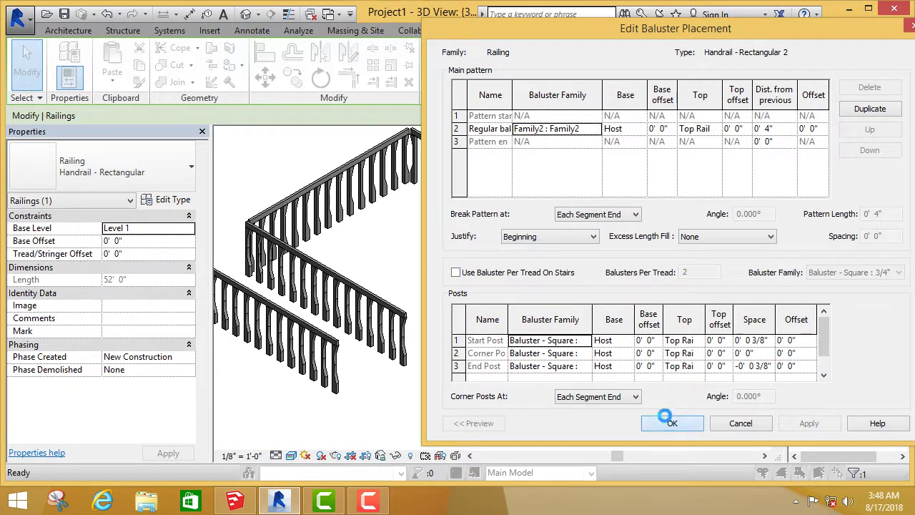
pyautogui.click(725, 421)
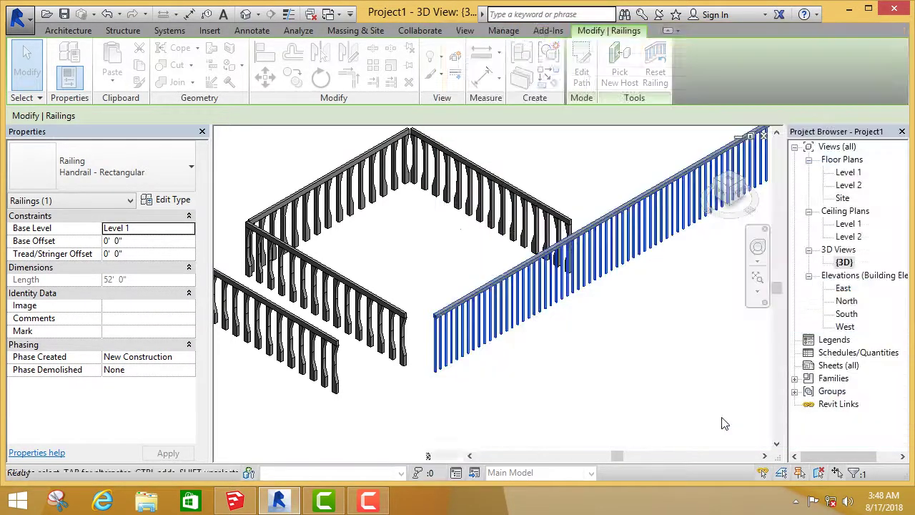
pyautogui.click(613, 368)
pyautogui.scroll(3, 618, 357)
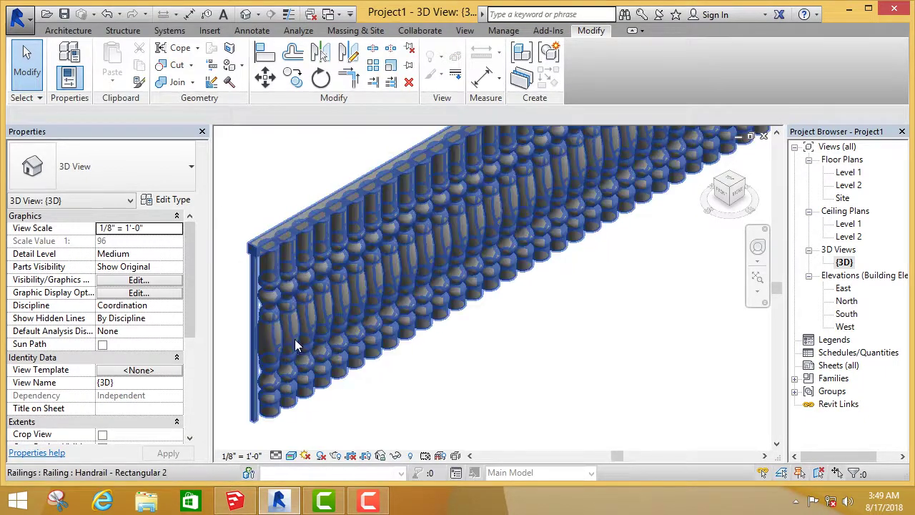
pyautogui.click(387, 303)
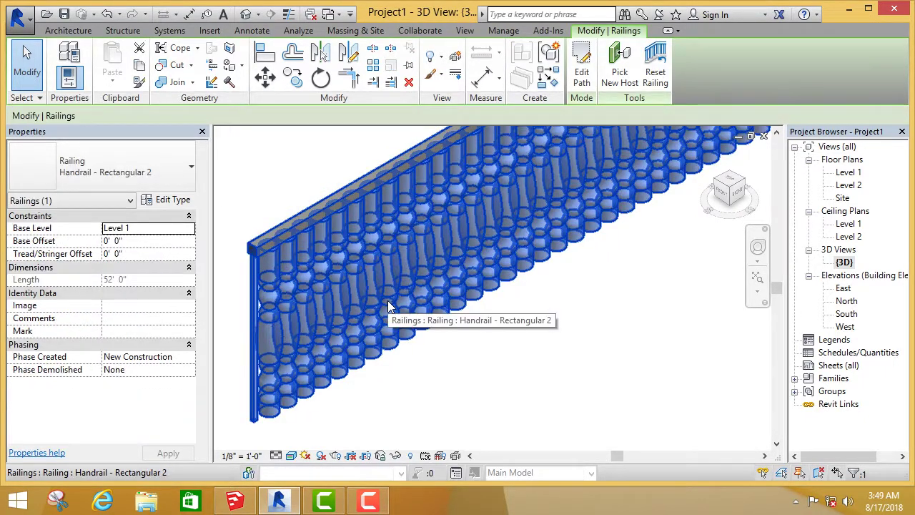
# Set the baluster placement's Dist. from previous to 1' 0" and close both type dialogs.
pyautogui.click(170, 203)
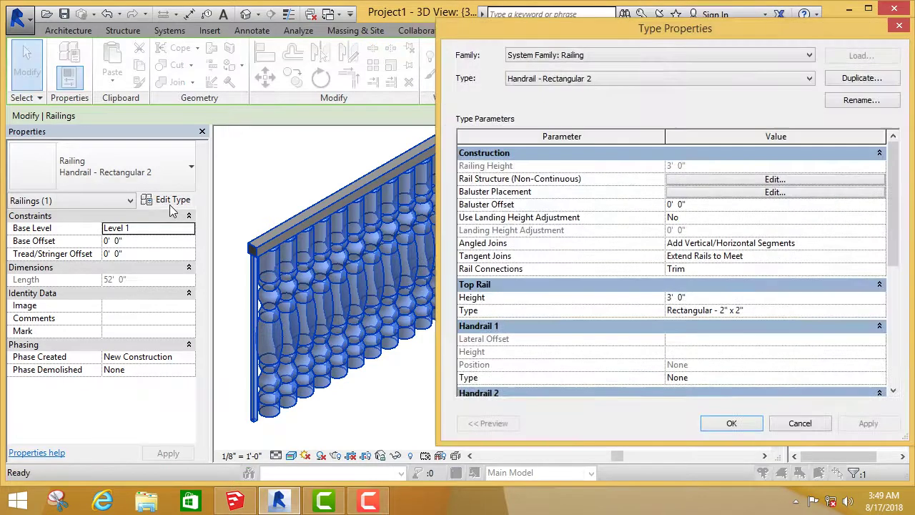
pyautogui.click(779, 192)
pyautogui.write("1'")
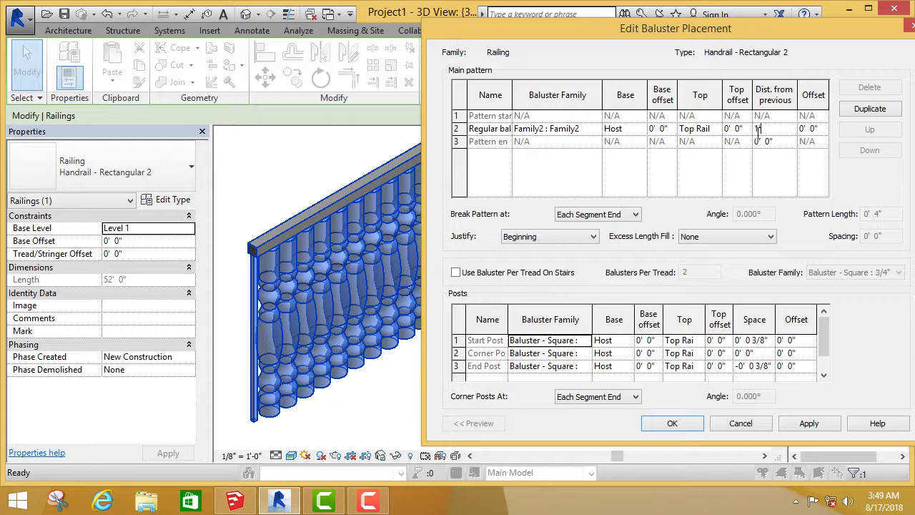
pyautogui.click(821, 426)
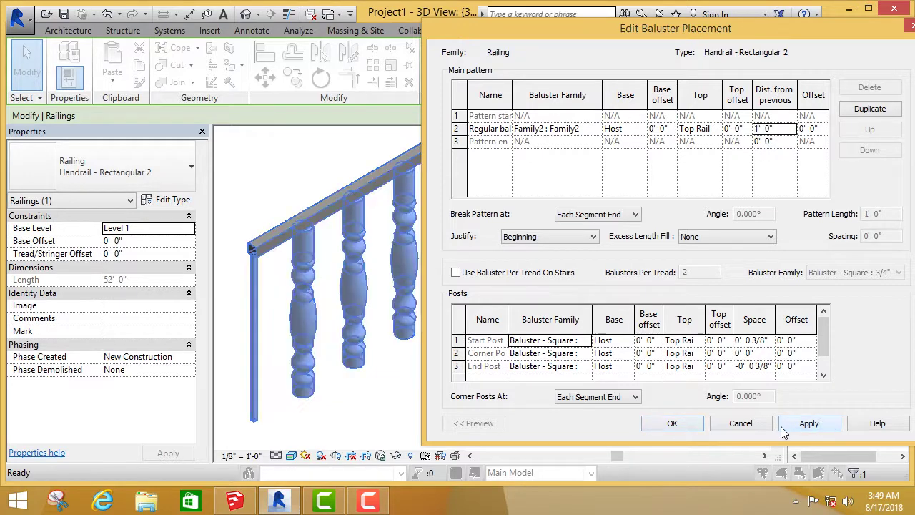
pyautogui.click(682, 423)
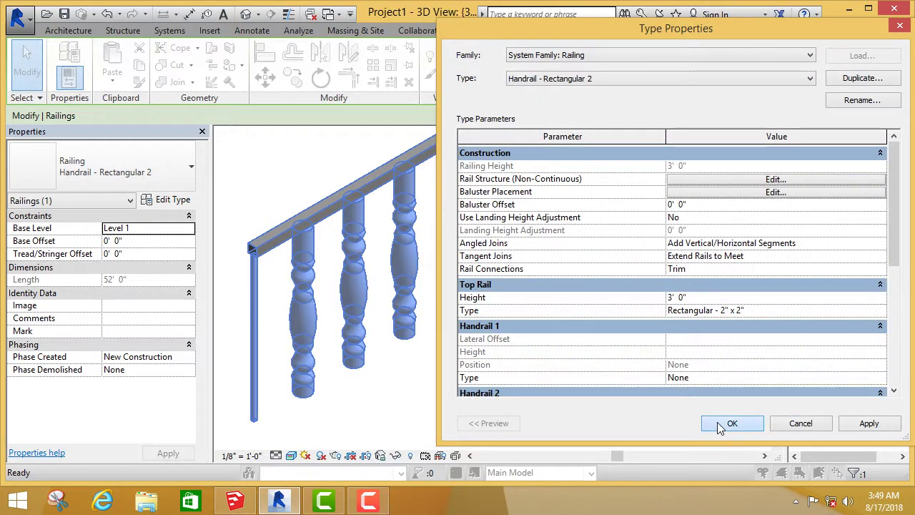
pyautogui.click(720, 426)
# Zoom around the model to inspect the 1' 0" spaced balusters and reselect the long railing.
pyautogui.click(439, 396)
pyautogui.scroll(-2, 439, 396)
pyautogui.scroll(-2, 438, 396)
pyautogui.scroll(-1, 451, 309)
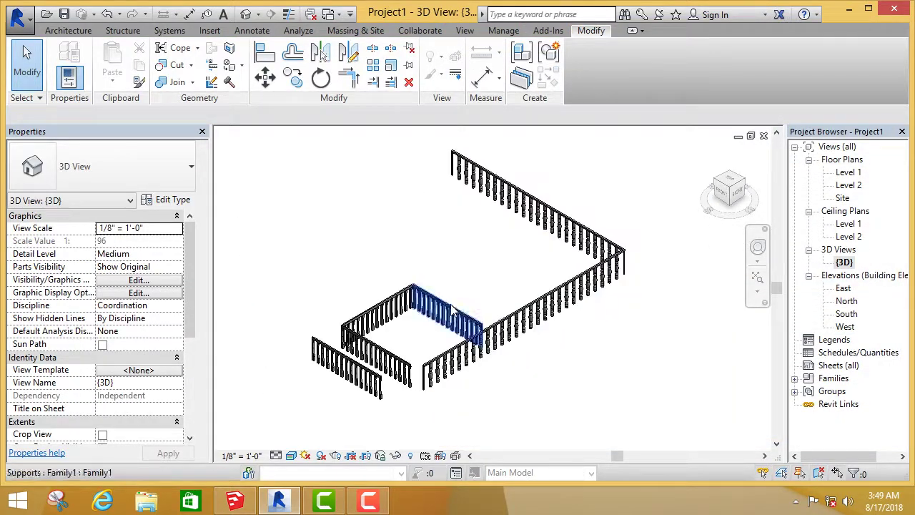
pyautogui.scroll(2, 452, 309)
pyautogui.scroll(2, 452, 309)
pyautogui.click(679, 221)
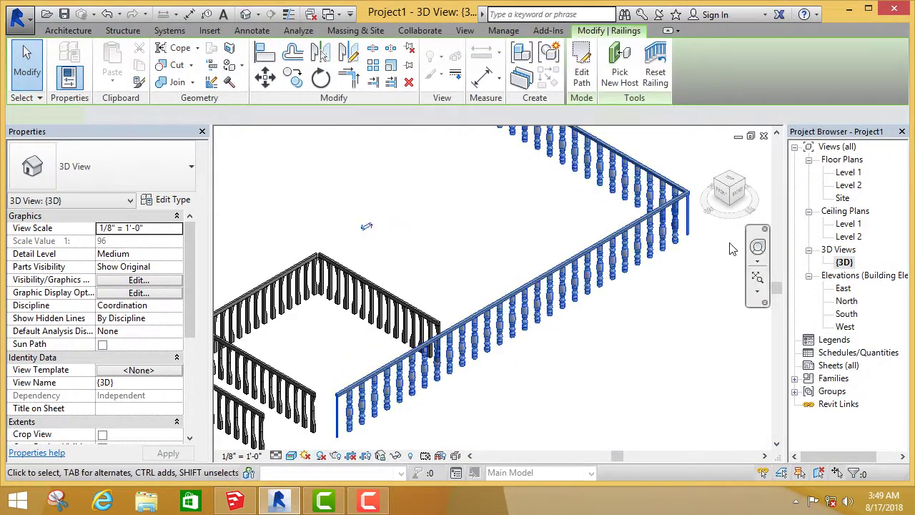
pyautogui.click(700, 215)
pyautogui.scroll(1, 699, 188)
pyautogui.scroll(2, 666, 202)
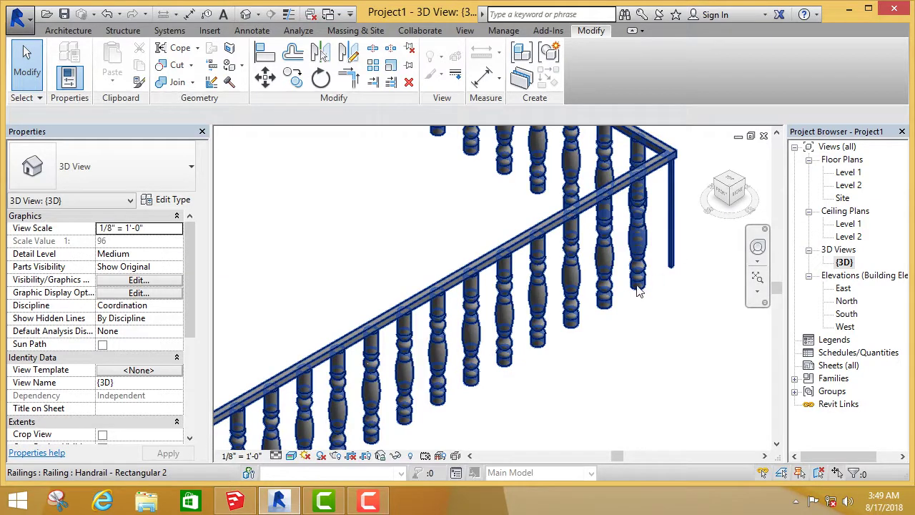
pyautogui.scroll(-2, 639, 291)
pyautogui.scroll(-2, 638, 291)
pyautogui.scroll(2, 513, 237)
pyautogui.scroll(2, 513, 238)
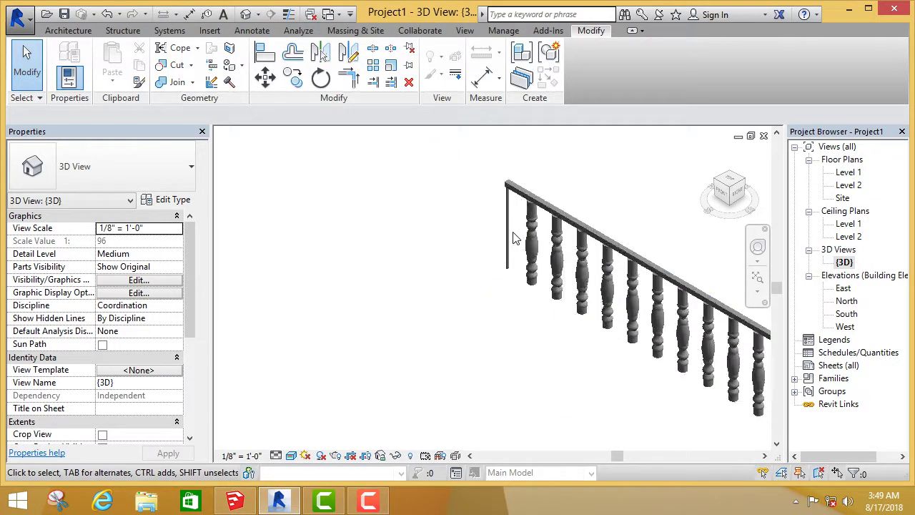
pyautogui.scroll(-1, 513, 238)
pyautogui.scroll(-2, 513, 238)
pyautogui.scroll(1, 576, 293)
pyautogui.scroll(1, 576, 293)
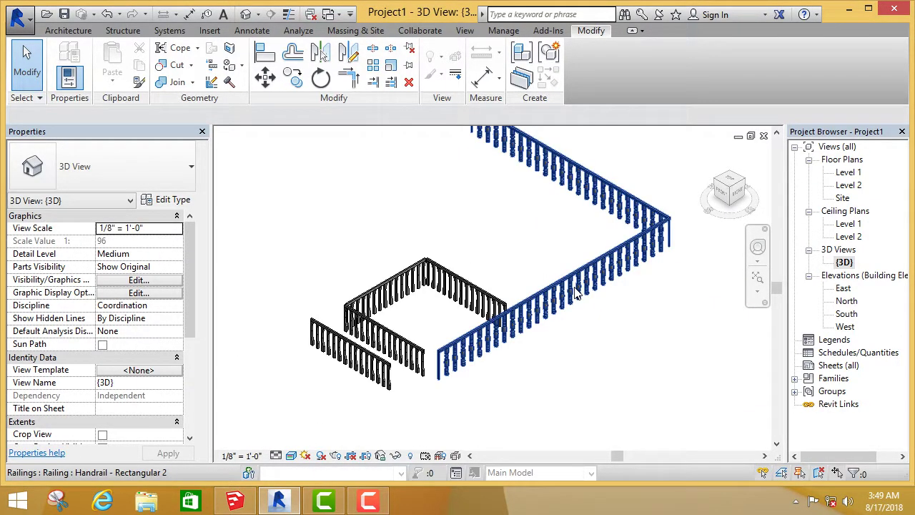
pyautogui.click(576, 293)
pyautogui.scroll(2, 576, 293)
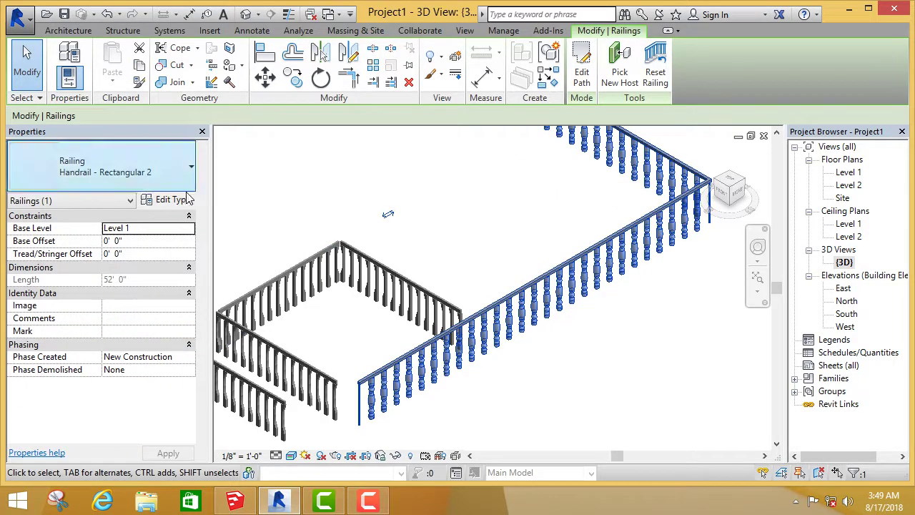
# Set the start, corner and end post baluster families to Family2 : Family2 and apply.
pyautogui.click(188, 199)
pyautogui.click(775, 192)
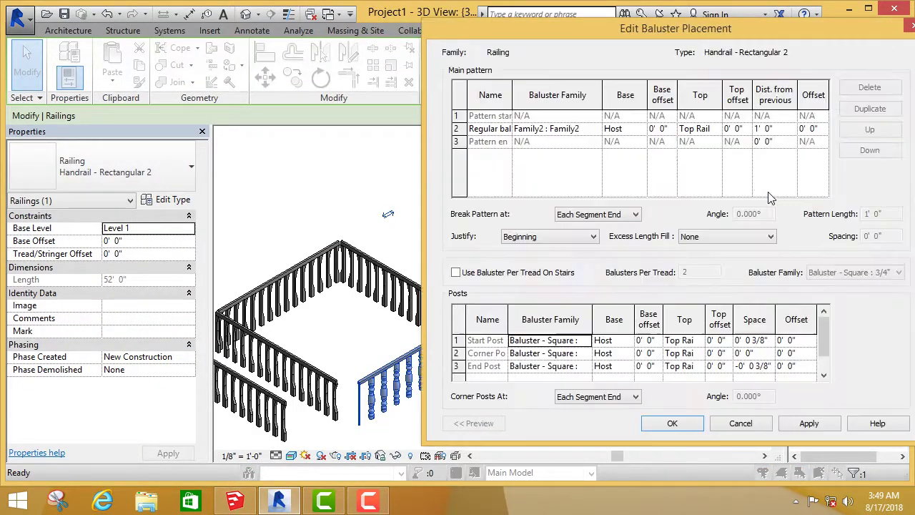
pyautogui.click(587, 342)
pyautogui.scroll(-2, 565, 386)
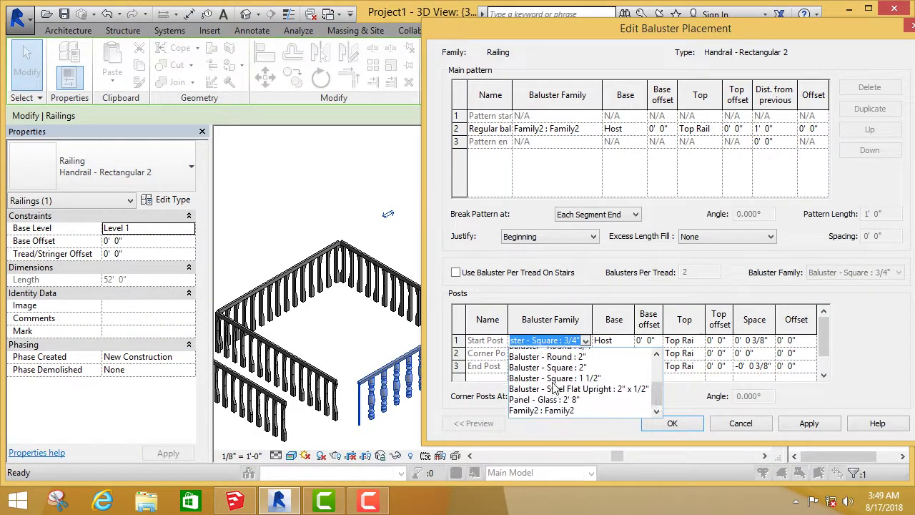
pyautogui.click(562, 416)
pyautogui.click(586, 353)
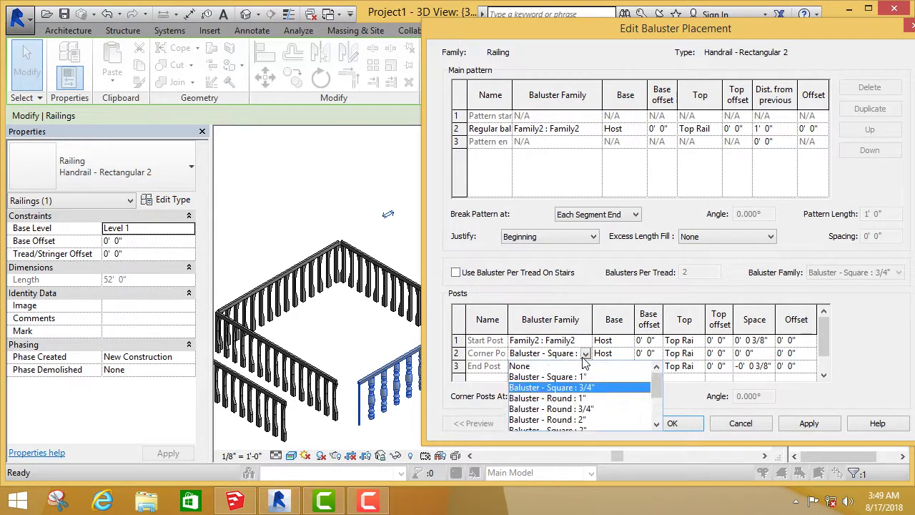
pyautogui.scroll(-3, 564, 407)
pyautogui.click(562, 420)
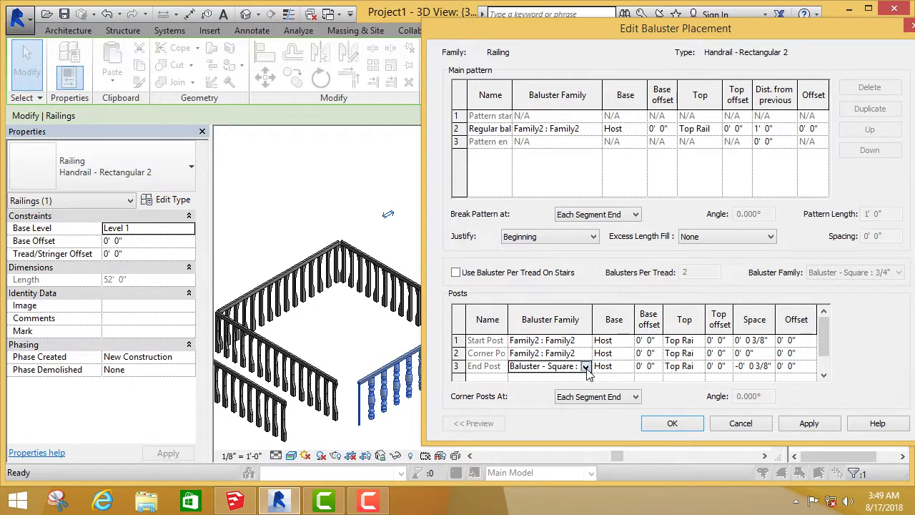
pyautogui.click(586, 370)
pyautogui.scroll(-3, 565, 407)
pyautogui.click(557, 436)
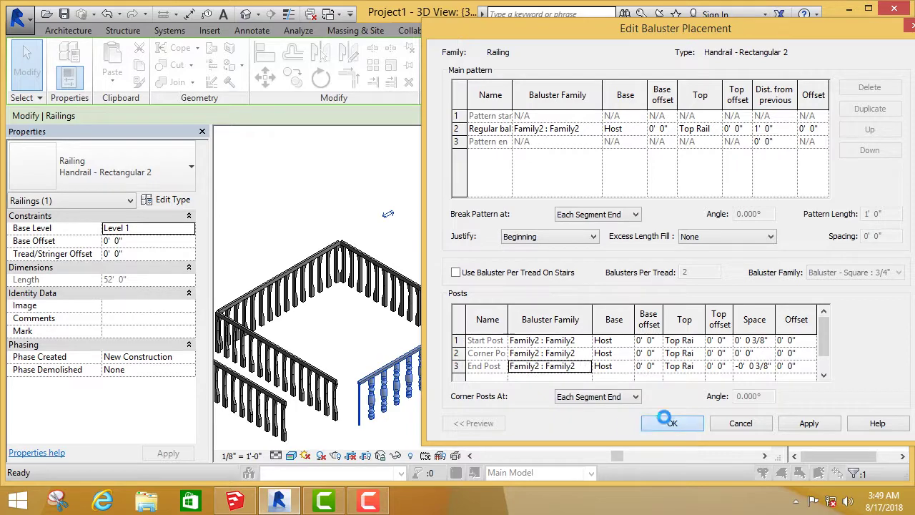
pyautogui.click(670, 423)
pyautogui.click(728, 422)
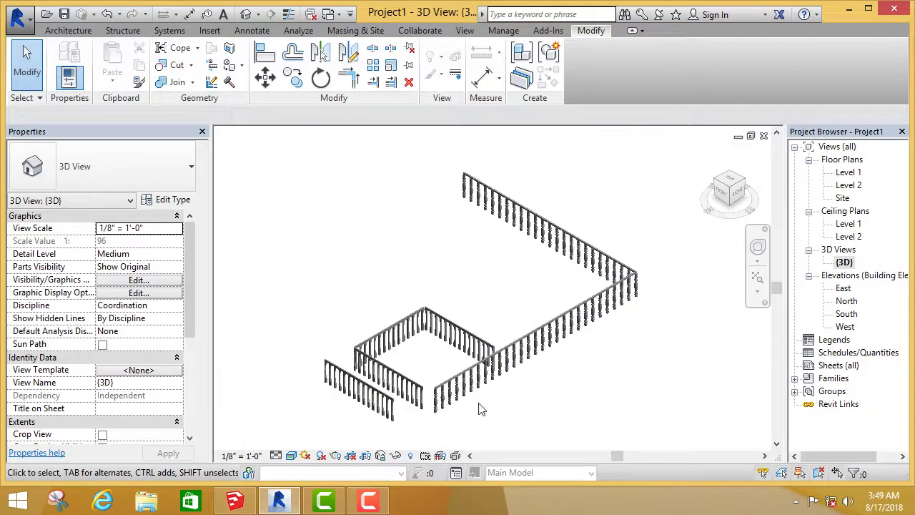
pyautogui.scroll(2, 464, 406)
pyautogui.scroll(3, 438, 403)
pyautogui.scroll(-5, 422, 397)
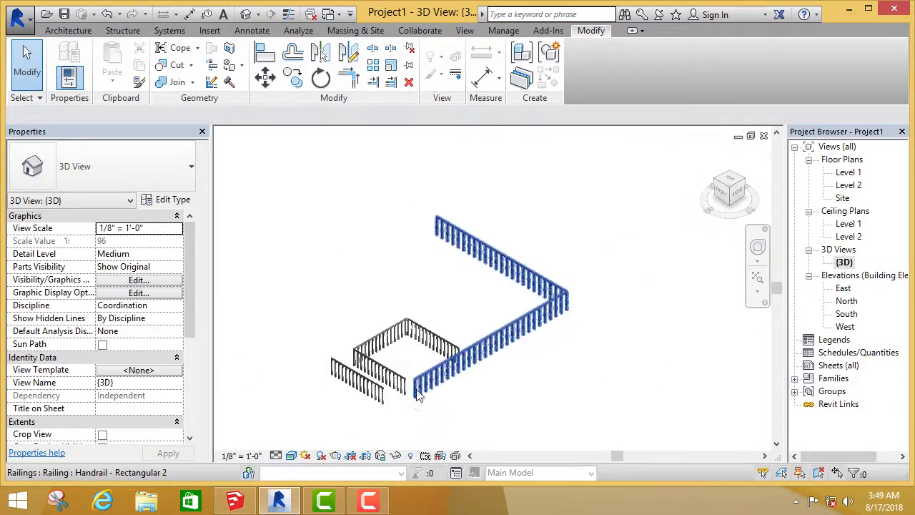
pyautogui.scroll(3, 579, 306)
pyautogui.scroll(2, 474, 335)
pyautogui.scroll(-1, 465, 317)
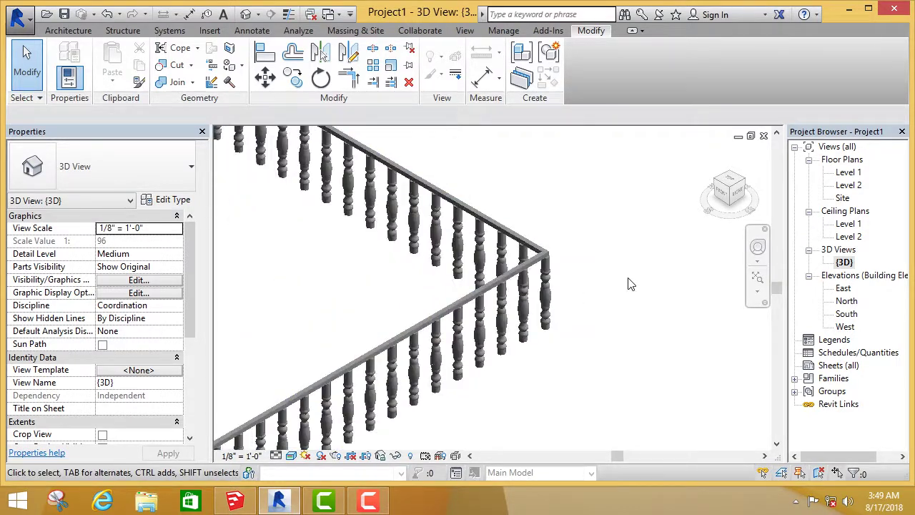
pyautogui.scroll(-4, 629, 286)
pyautogui.scroll(2, 622, 314)
pyautogui.scroll(2, 572, 272)
pyautogui.scroll(-2, 552, 229)
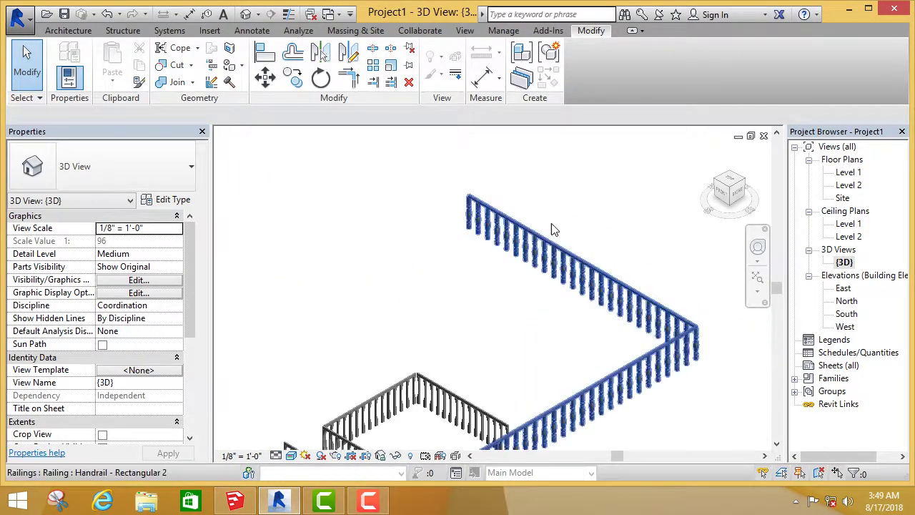
pyautogui.scroll(-1, 552, 229)
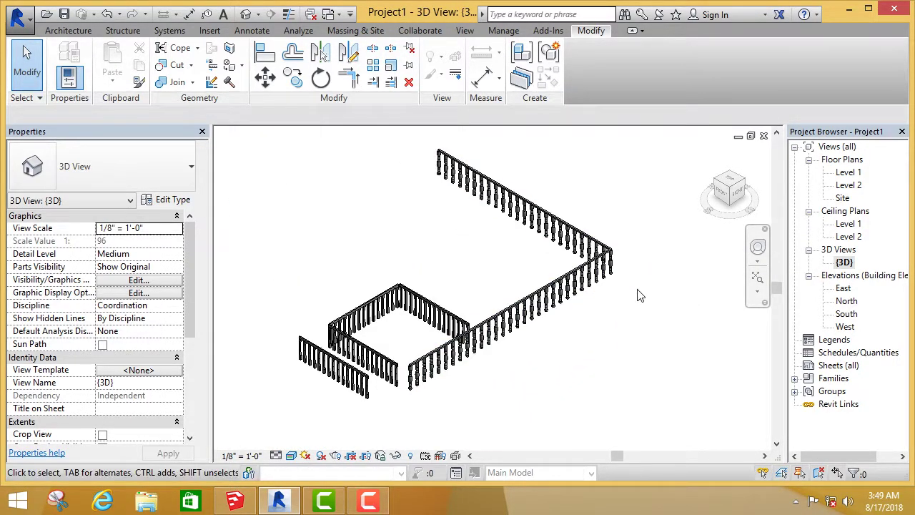
pyautogui.scroll(2, 640, 295)
pyautogui.scroll(-1, 608, 289)
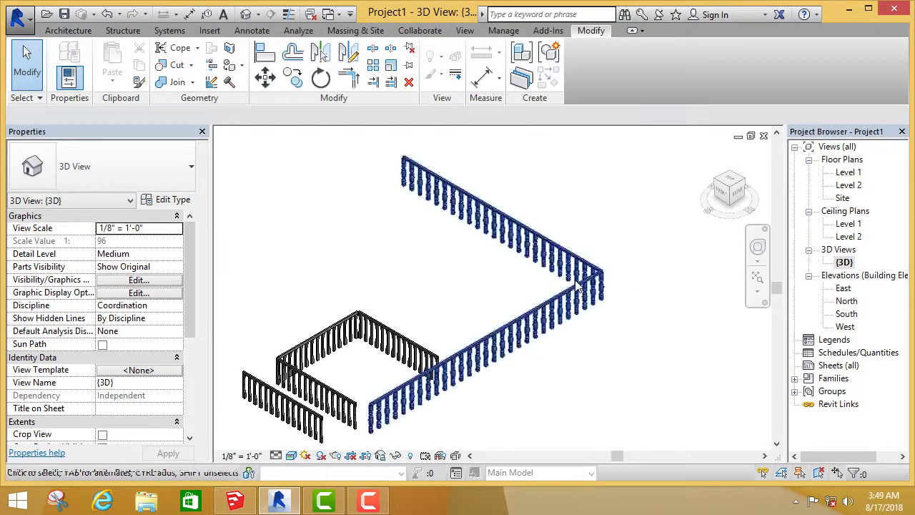
pyautogui.scroll(1, 523, 309)
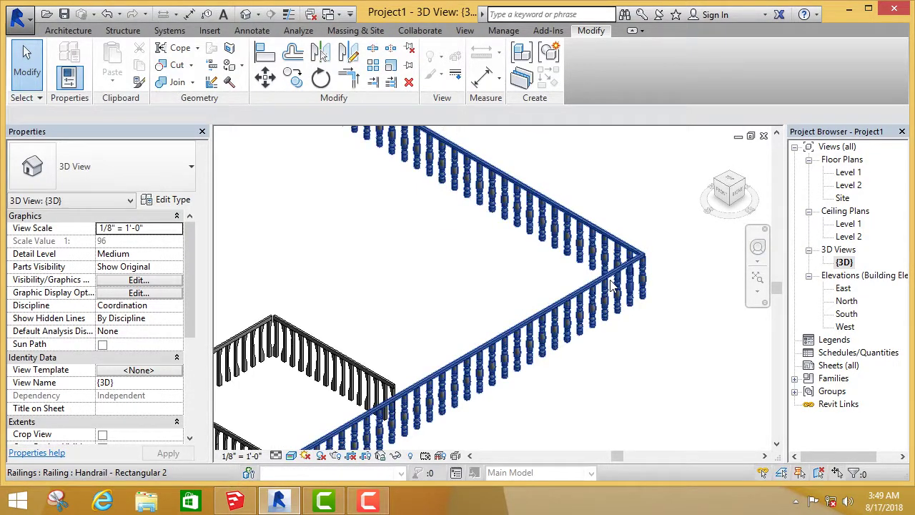